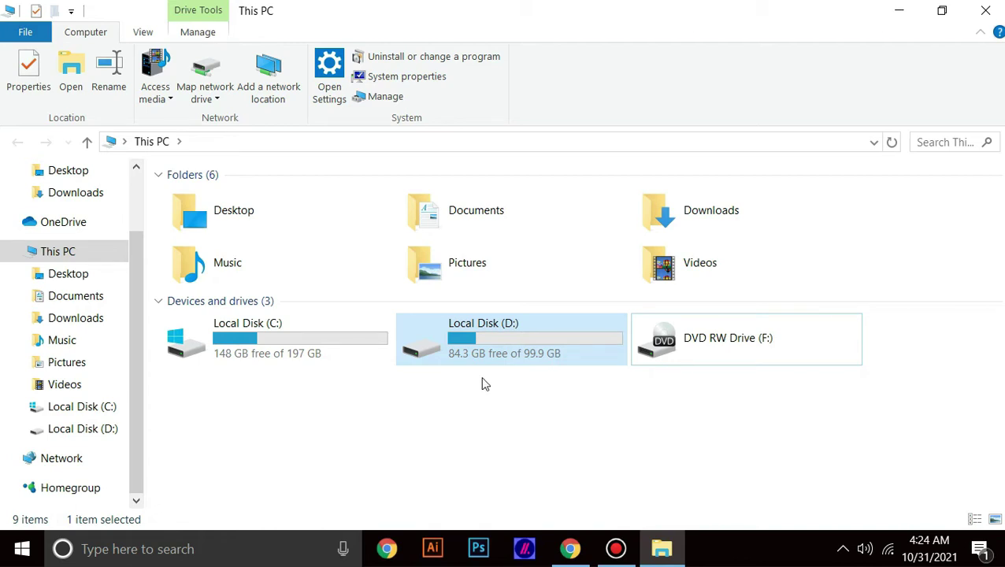
# Look through the folders on Local Disk (D:) and return to This PC.
pyautogui.doubleClick(500, 329)
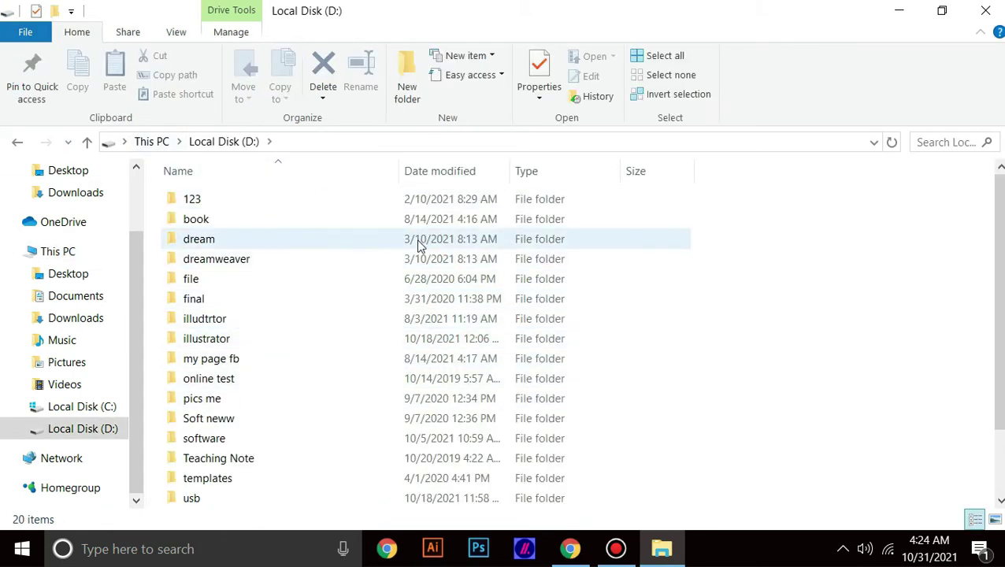
pyautogui.hotkey('alt', 'Left')
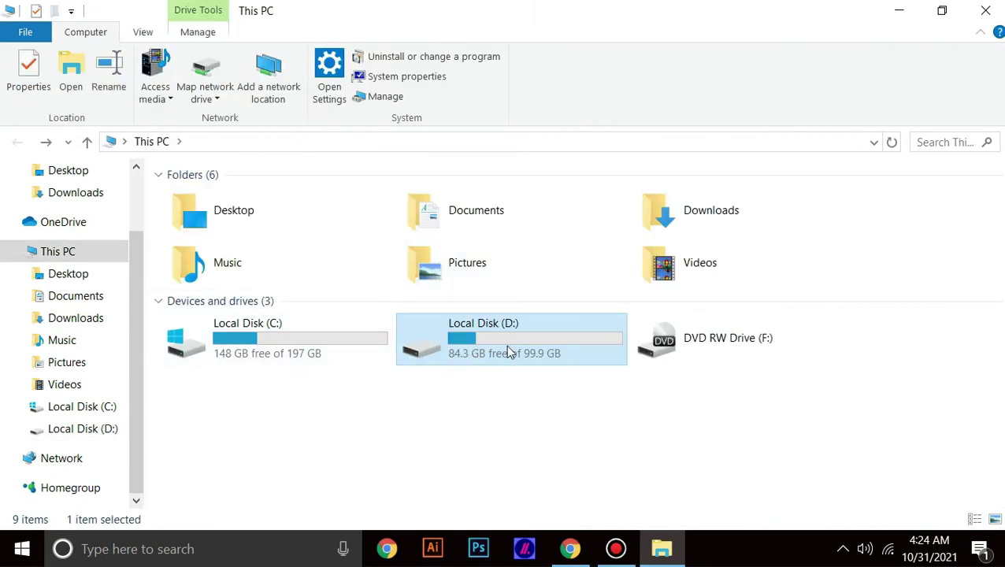
pyautogui.doubleClick(508, 351)
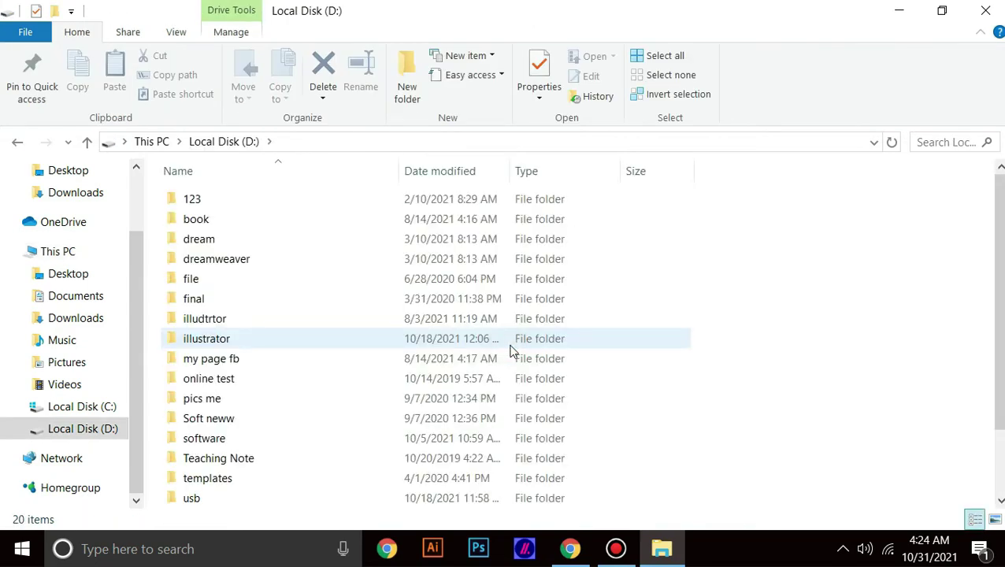
pyautogui.hotkey('alt', 'Left')
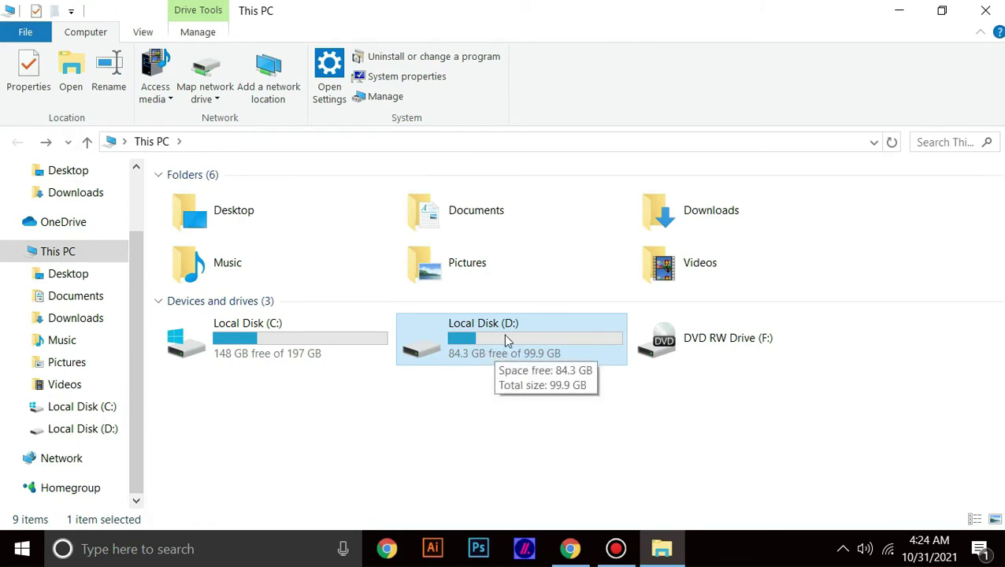
# Turn on BitLocker for Local Disk (D:) and choose to unlock the drive with a password.
pyautogui.rightClick(508, 340)
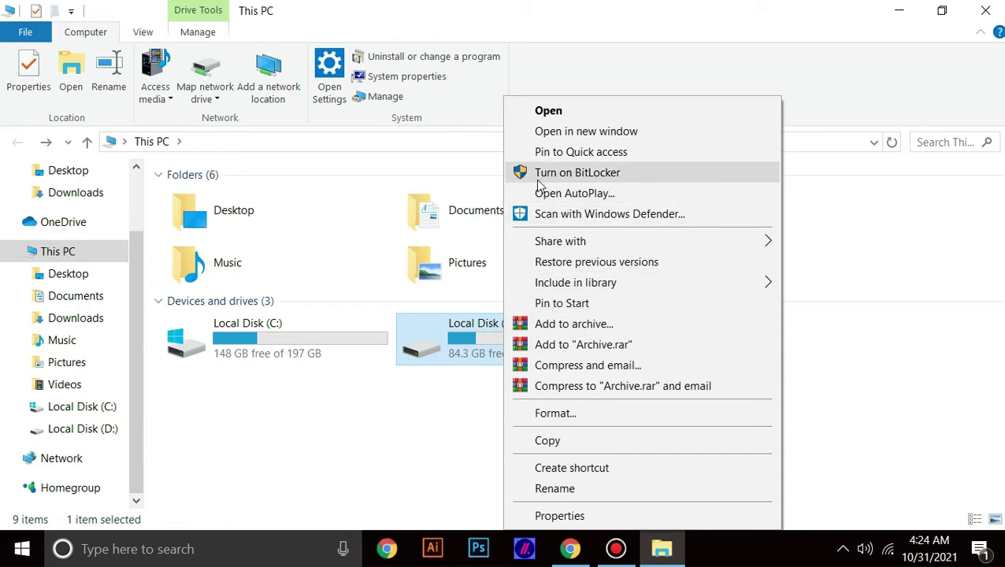
pyautogui.click(608, 175)
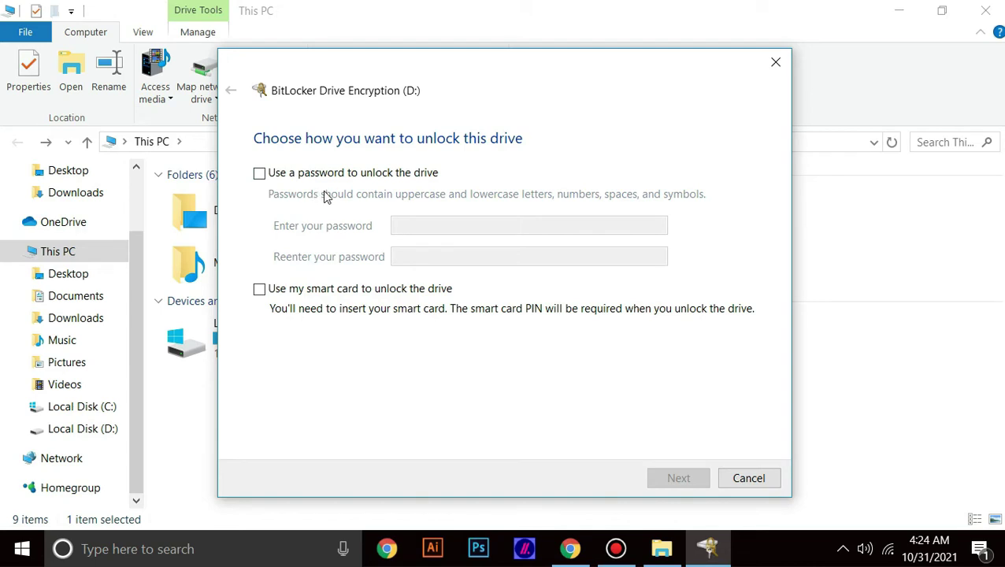
pyautogui.click(260, 174)
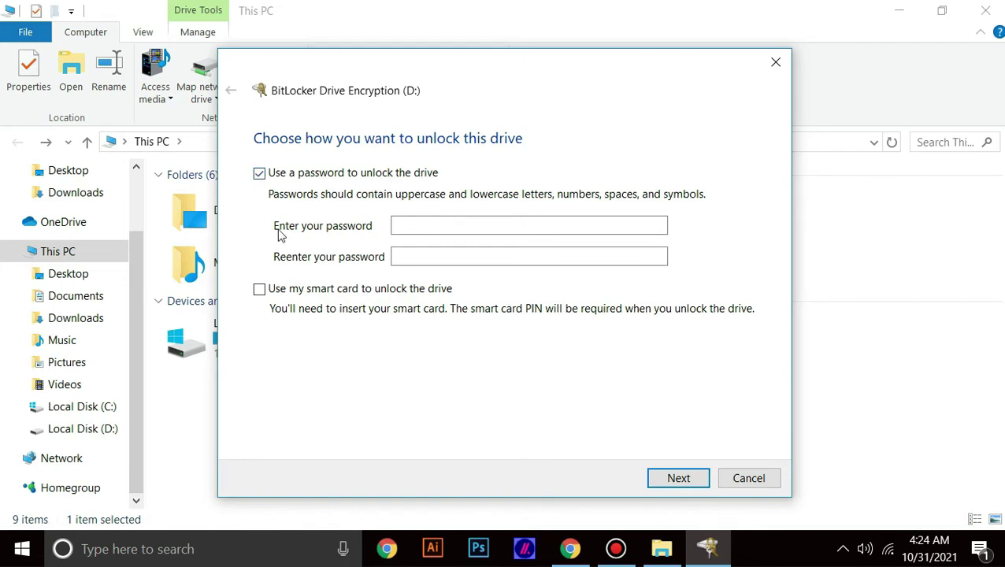
# Enter the drive's unlock password, re-enter it for confirmation, and continue to the recovery key backup.
pyautogui.click(407, 225)
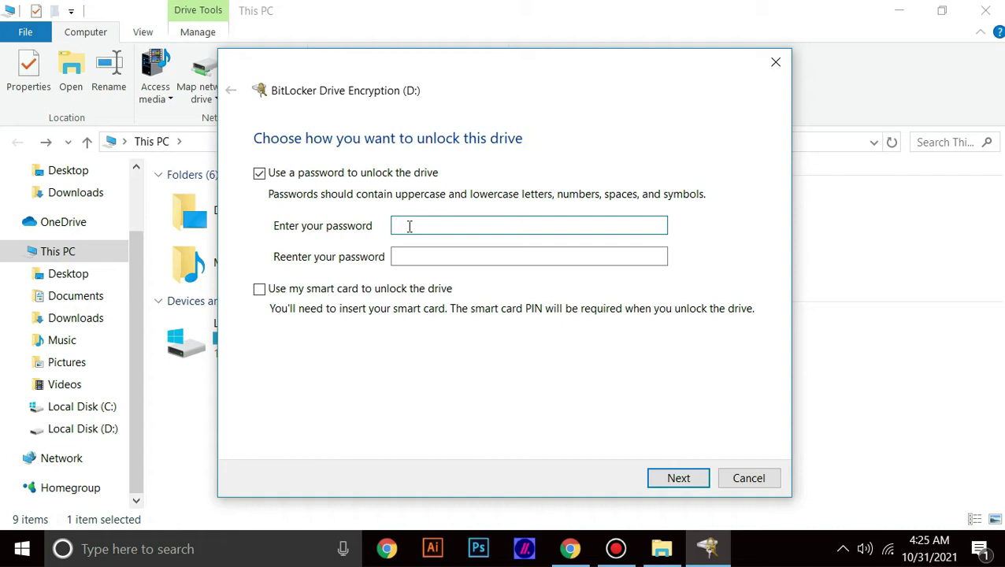
pyautogui.write('••••••')
pyautogui.press('BackSpace')
pyautogui.press('BackSpace')
pyautogui.press('BackSpace')
pyautogui.press('BackSpace')
pyautogui.press('BackSpace')
pyautogui.write('••••••••••••')
pyautogui.click(416, 252)
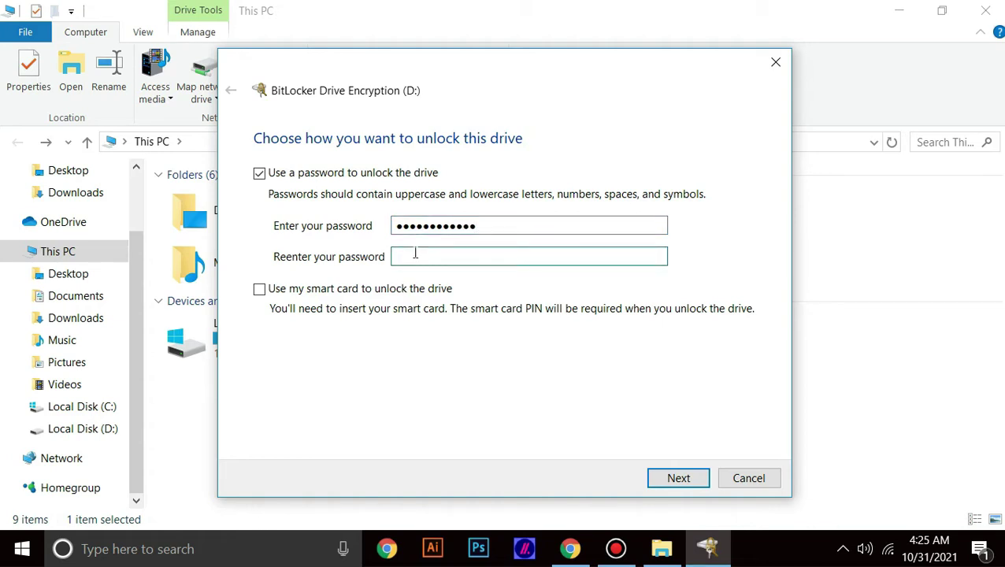
pyautogui.write('••••••••••••')
pyautogui.click(680, 481)
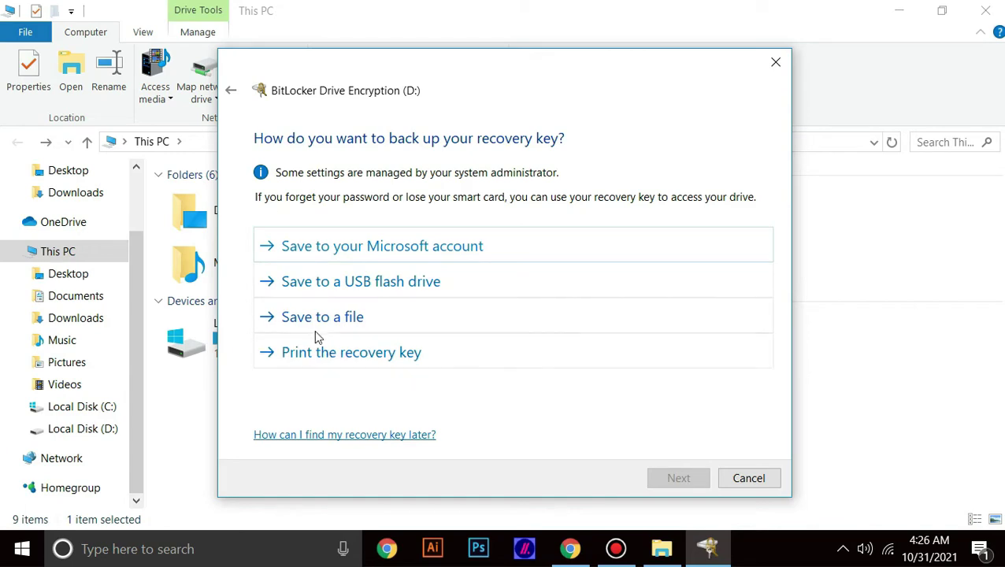
# Back up the BitLocker recovery key as a text file on the Desktop and continue to the encryption options.
pyautogui.click(362, 319)
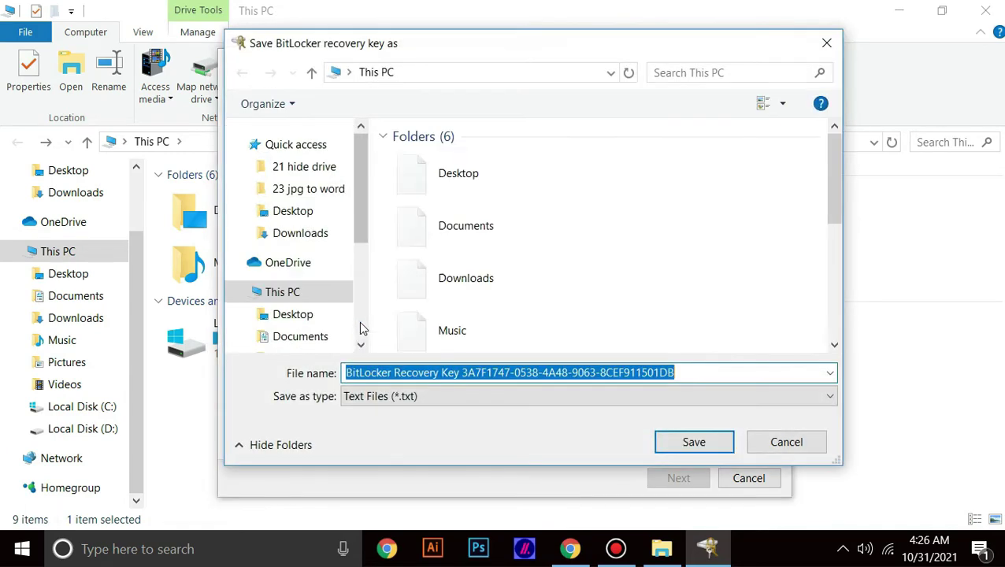
pyautogui.click(441, 189)
pyautogui.doubleClick(441, 189)
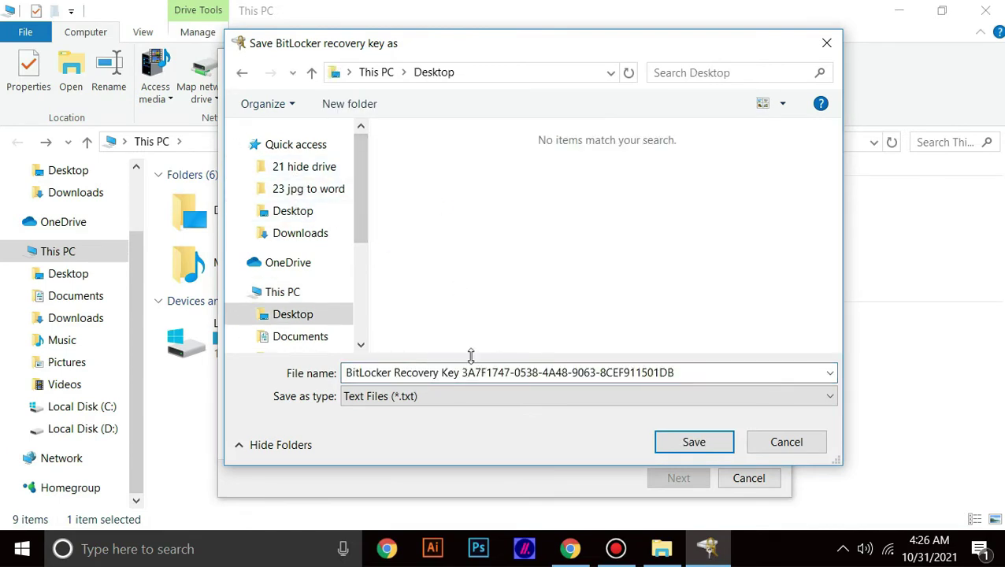
pyautogui.click(690, 445)
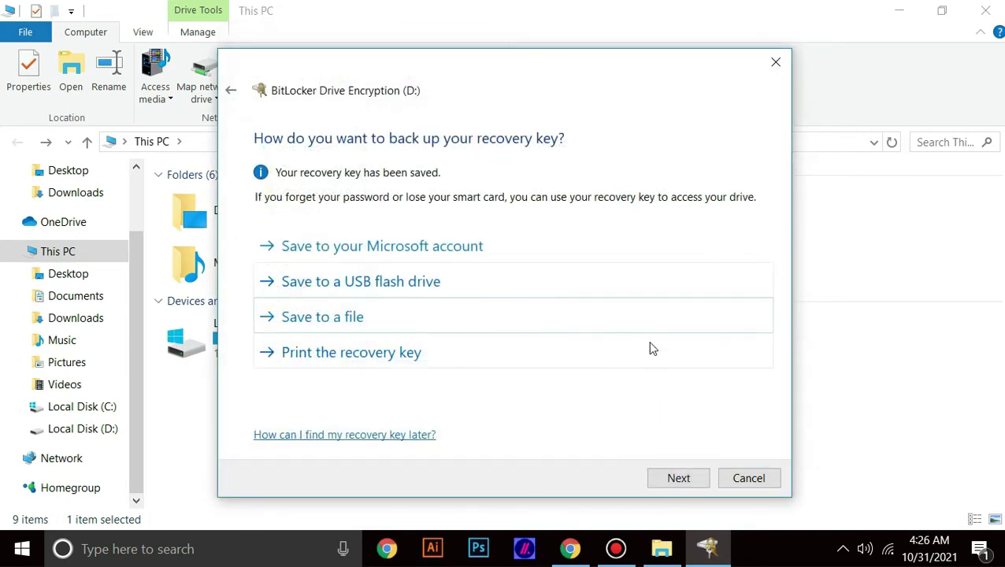
pyautogui.click(678, 482)
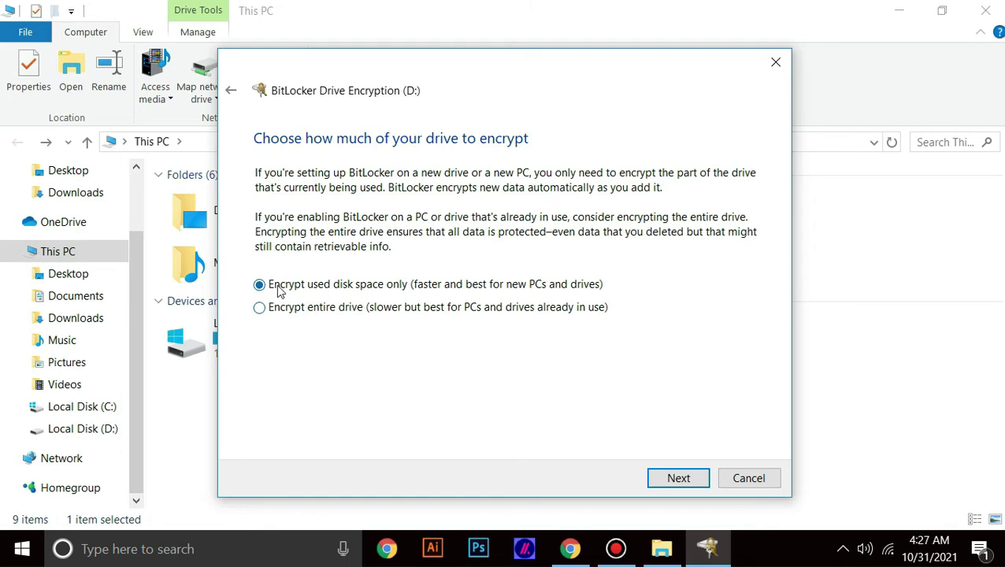
# Encrypt only the used disk space of drive D: in the new encryption mode and dismiss the completion message.
pyautogui.click(675, 478)
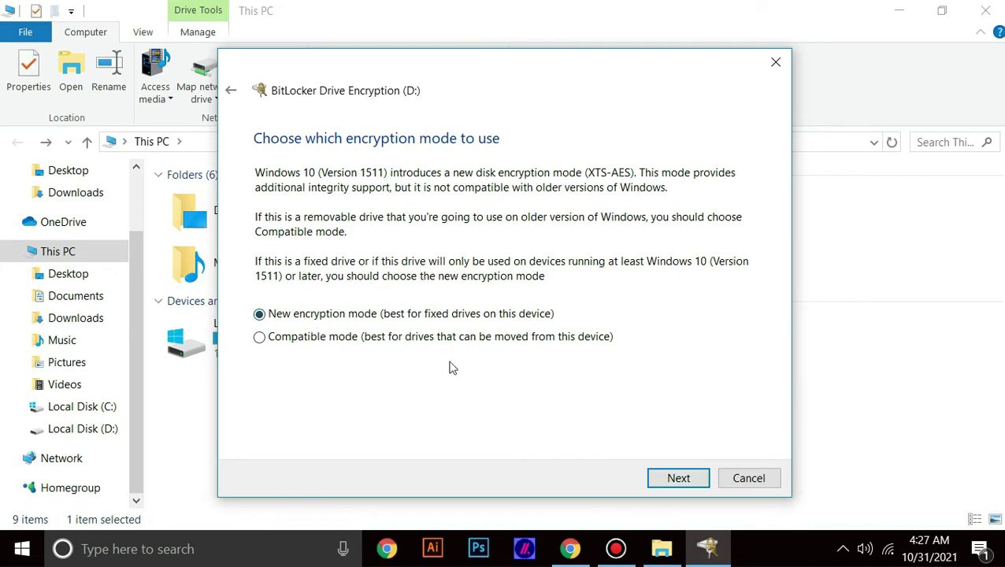
pyautogui.click(678, 479)
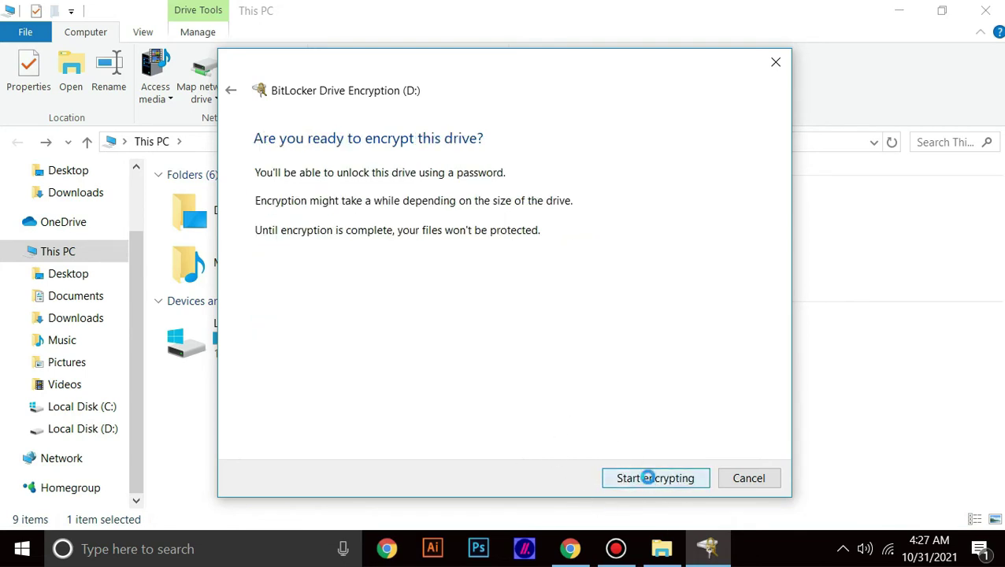
pyautogui.click(648, 479)
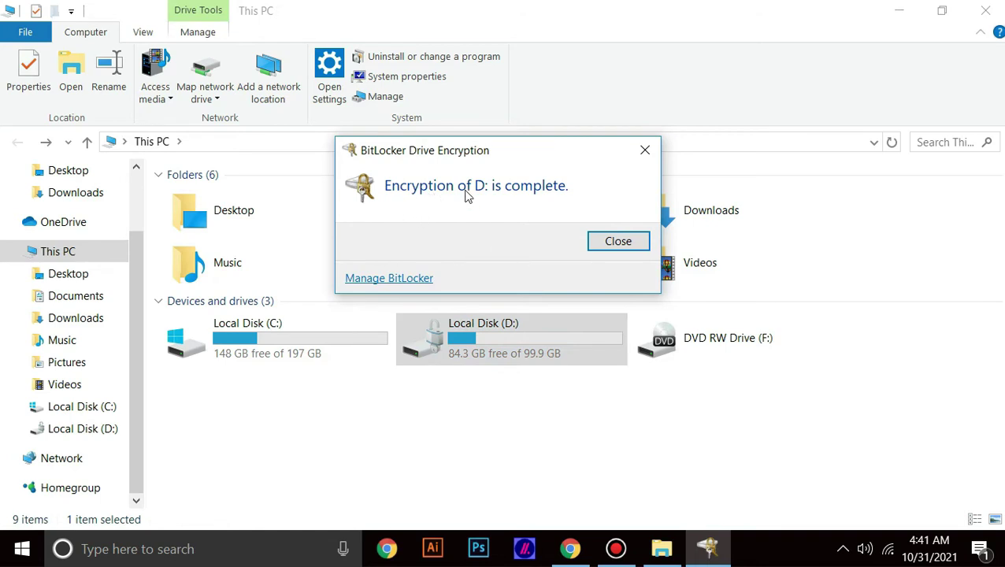
pyautogui.click(620, 242)
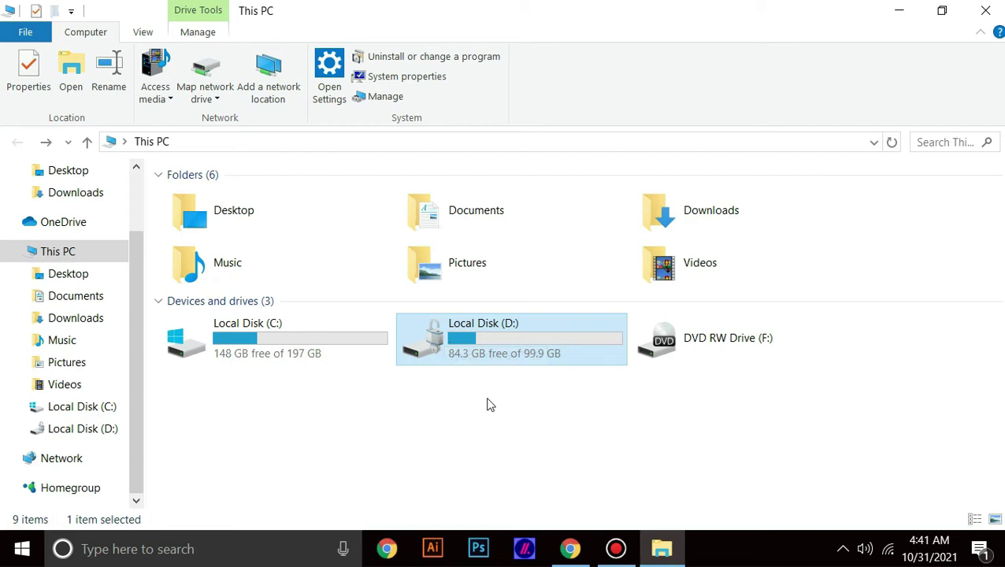
pyautogui.click(22, 549)
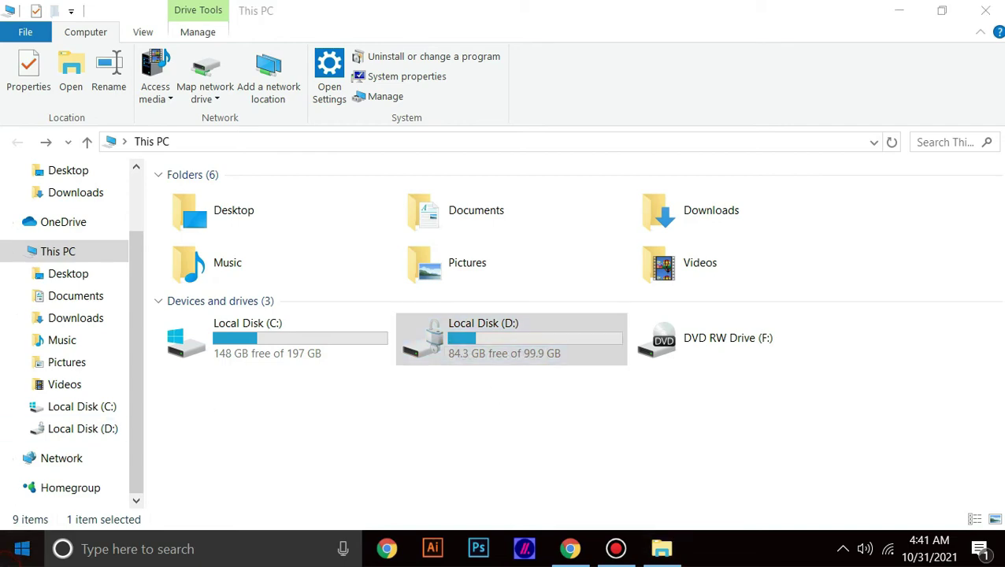
pyautogui.click(22, 508)
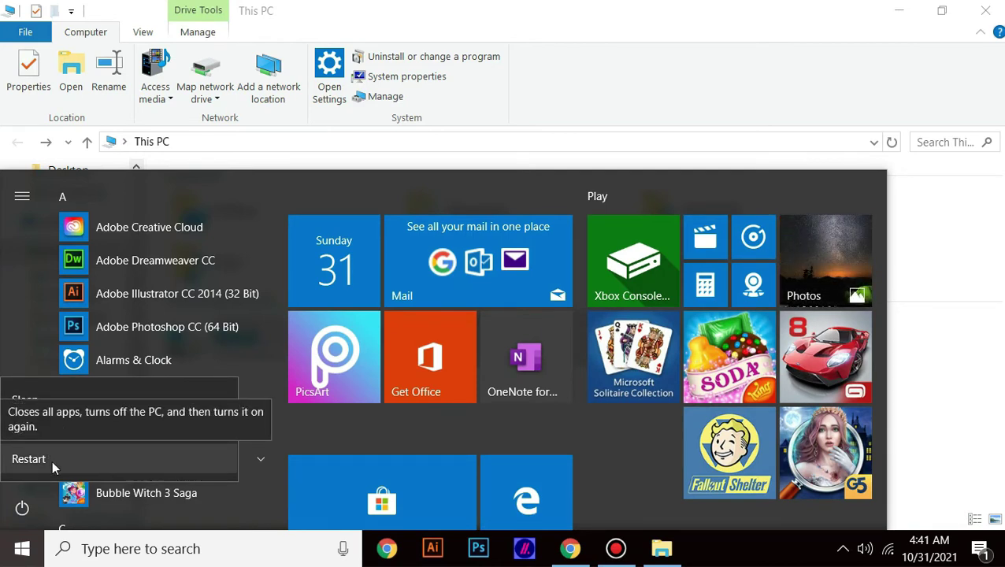
pyautogui.click(929, 381)
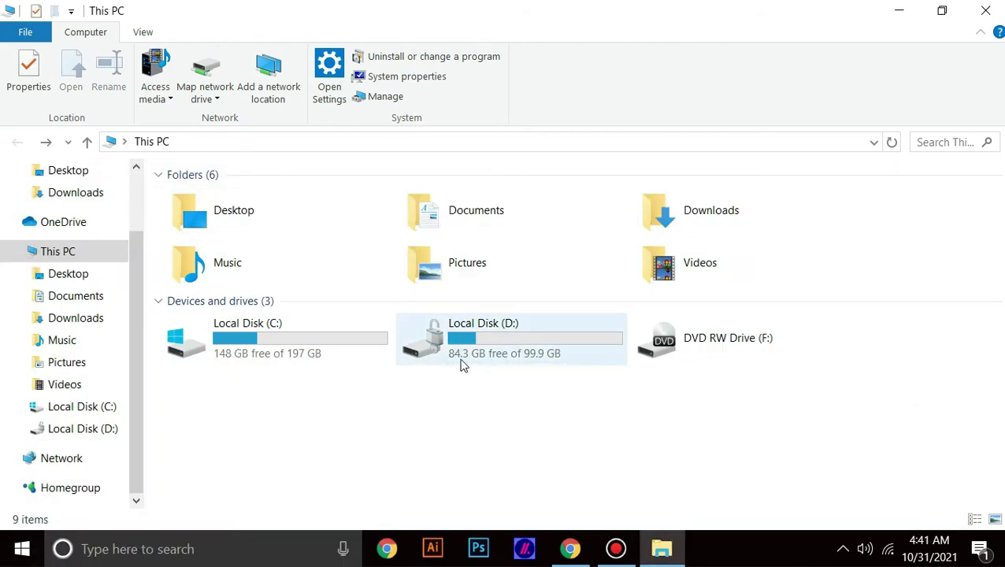
# Open Local Disk (D:) to check its access after encryption and return to This PC.
pyautogui.doubleClick(495, 339)
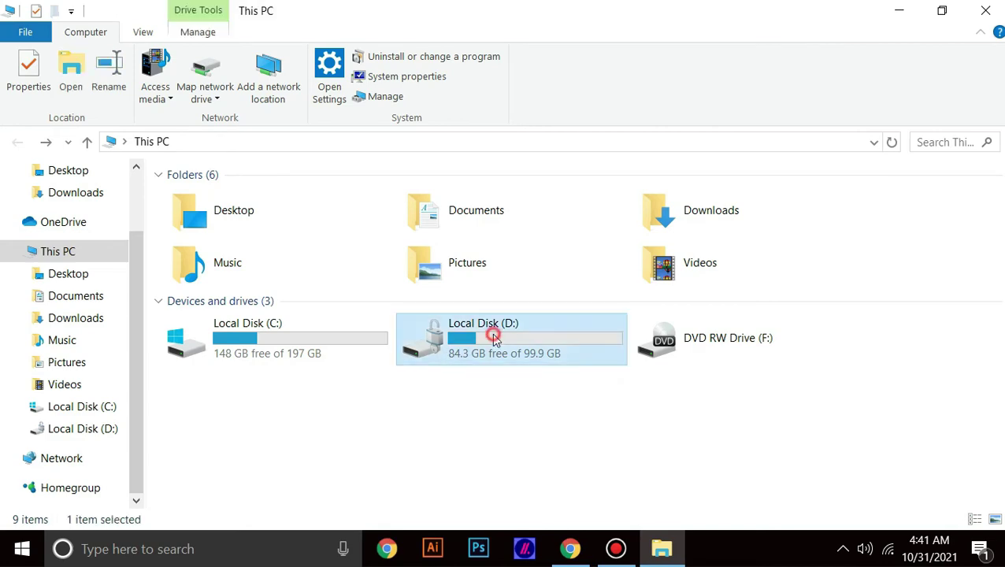
pyautogui.hotkey('alt', 'Left')
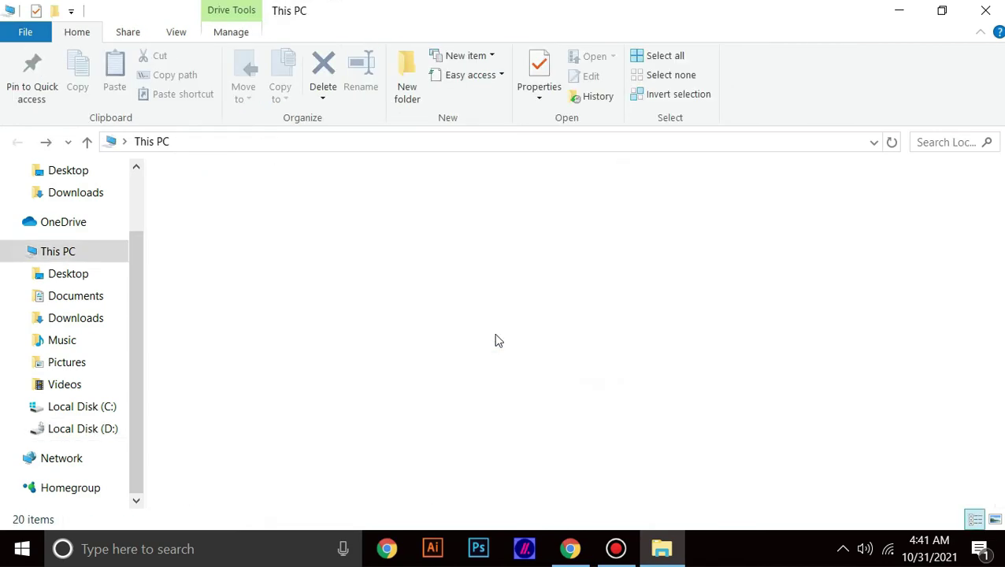
# Restart the computer.
pyautogui.click(22, 549)
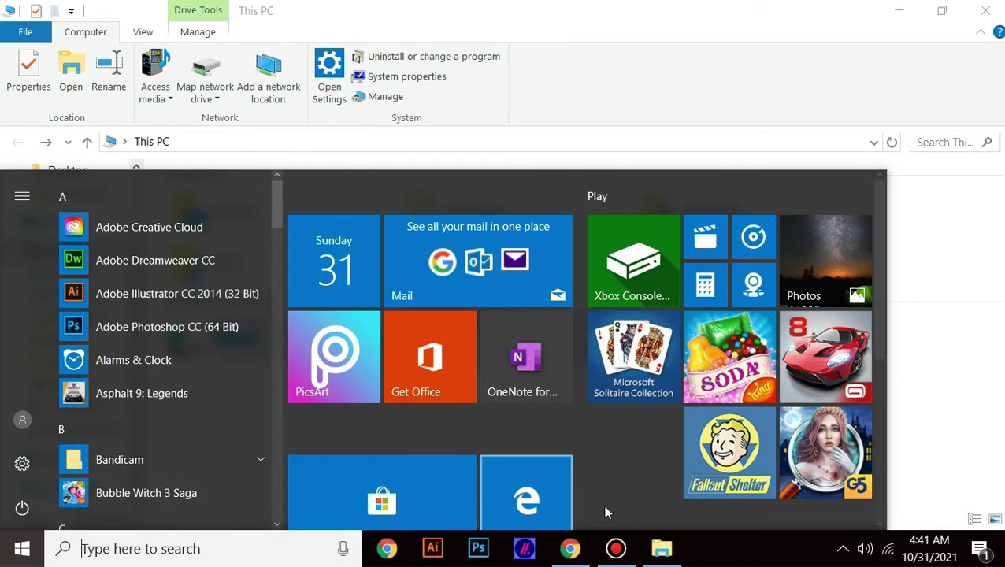
pyautogui.click(22, 508)
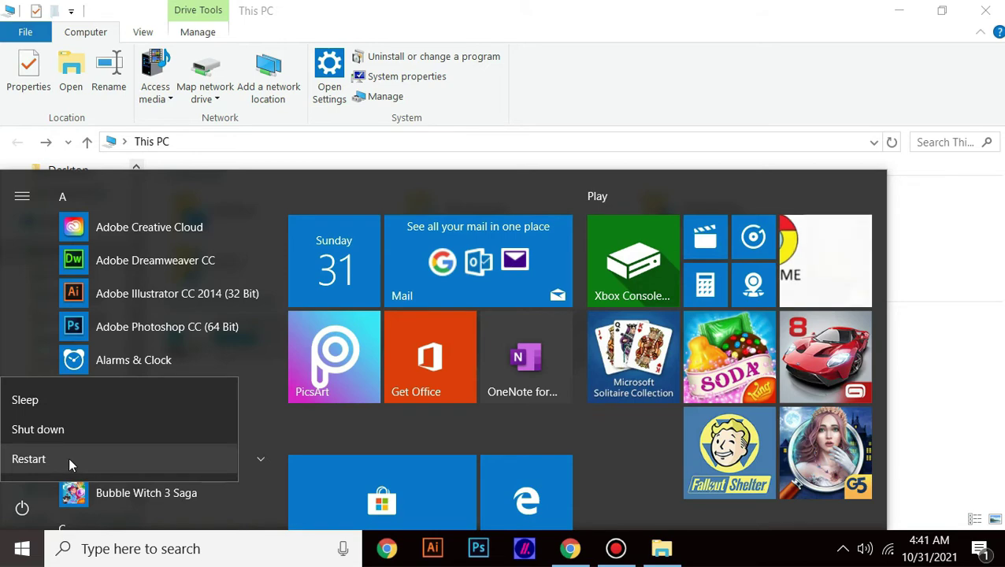
pyautogui.click(68, 460)
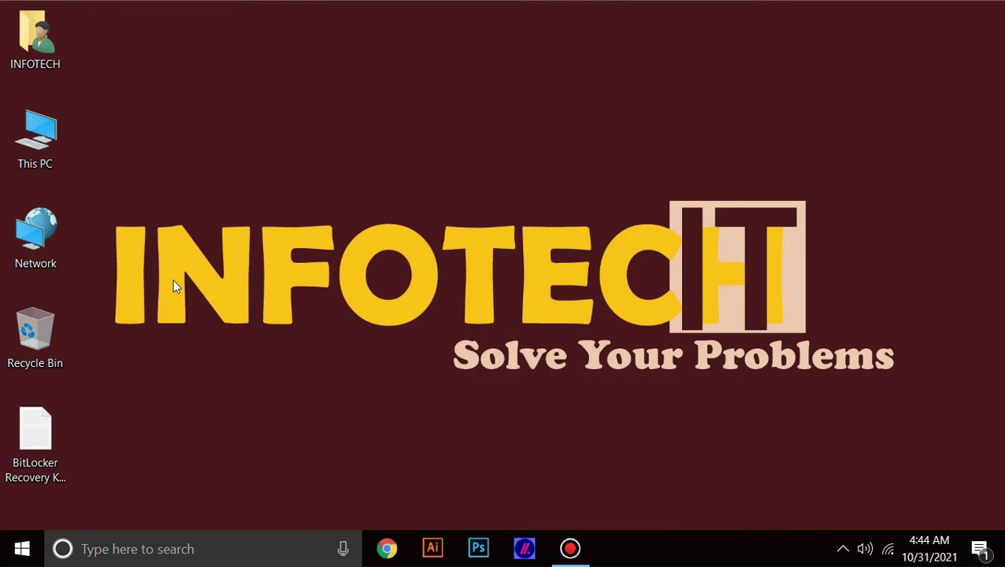
# Move the BitLocker recovery key file to an empty area of the desktop and select it.
pyautogui.moveTo(33, 465); pyautogui.dragTo(240, 152)
pyautogui.moveTo(148, 71); pyautogui.dragTo(315, 253)
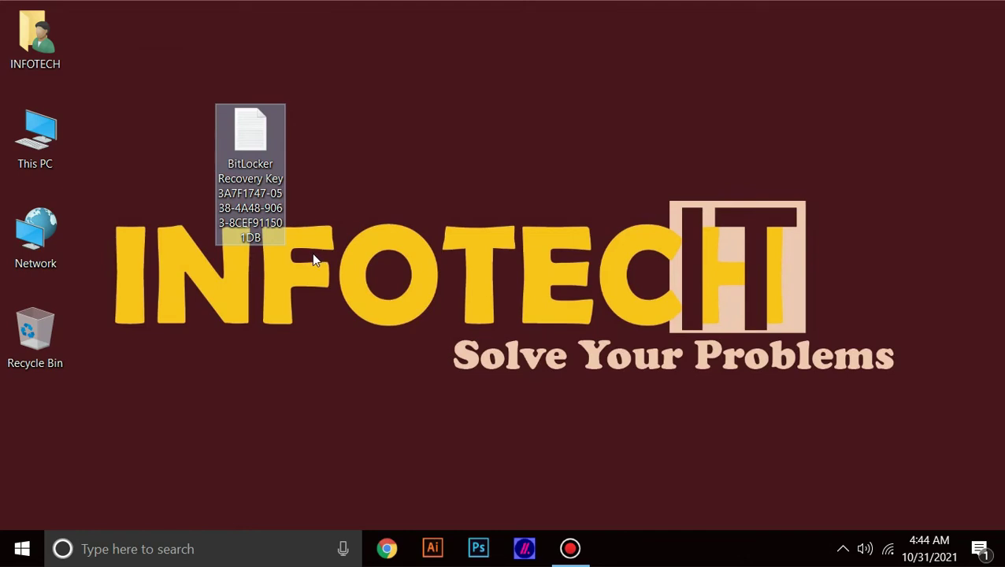
# Open This PC and unlock Local Disk (D:) by entering its BitLocker password.
pyautogui.doubleClick(35, 138)
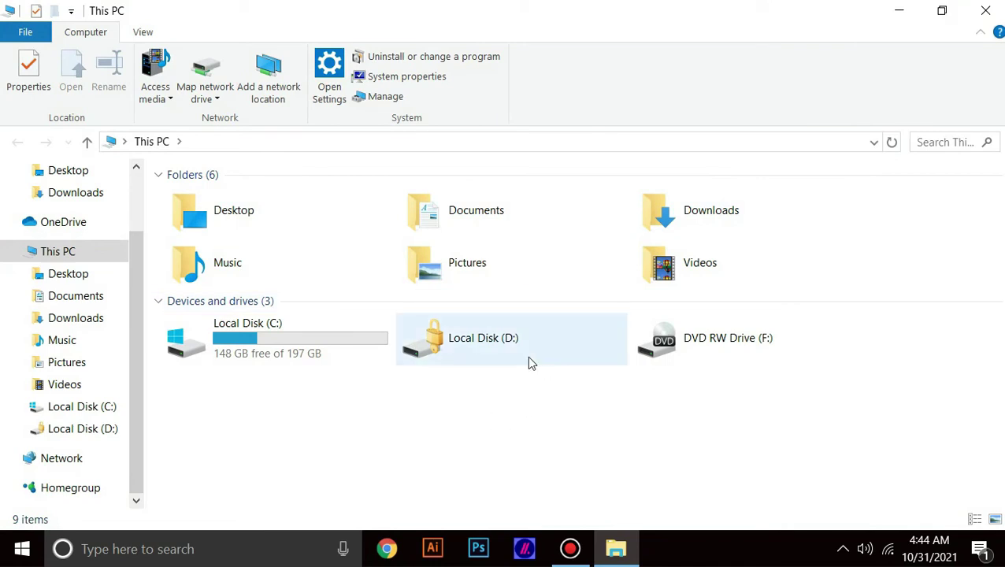
pyautogui.doubleClick(476, 344)
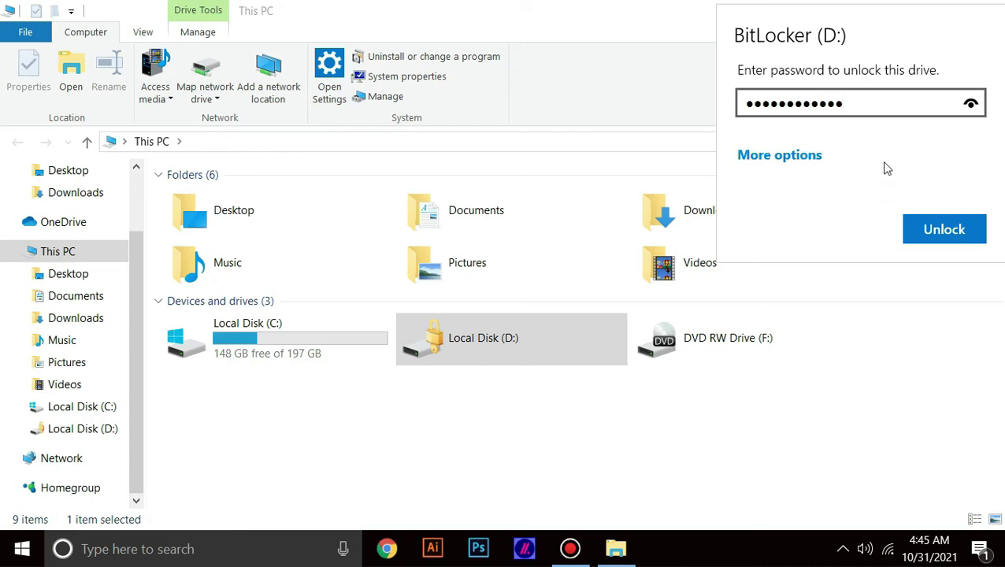
pyautogui.click(945, 229)
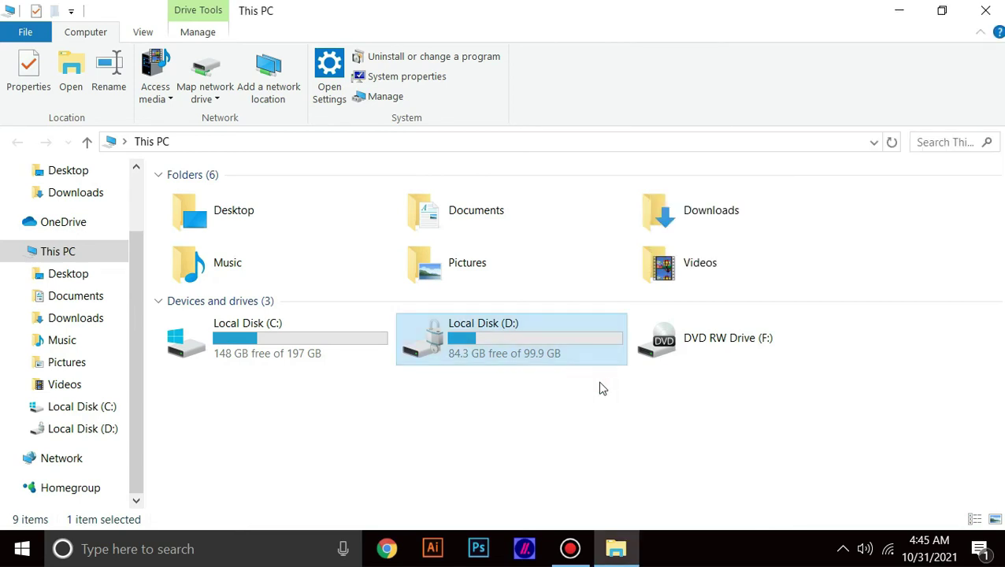
# Browse the folders on the unlocked Local Disk (D:) and close the file window.
pyautogui.doubleClick(518, 335)
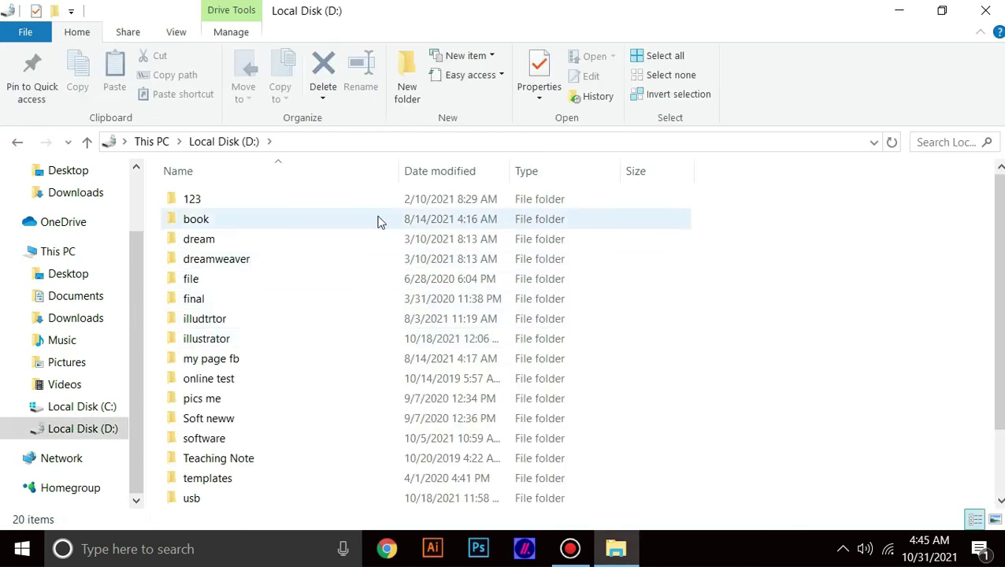
pyautogui.scroll(-2, 378, 225)
pyautogui.hotkey('alt', 'Left')
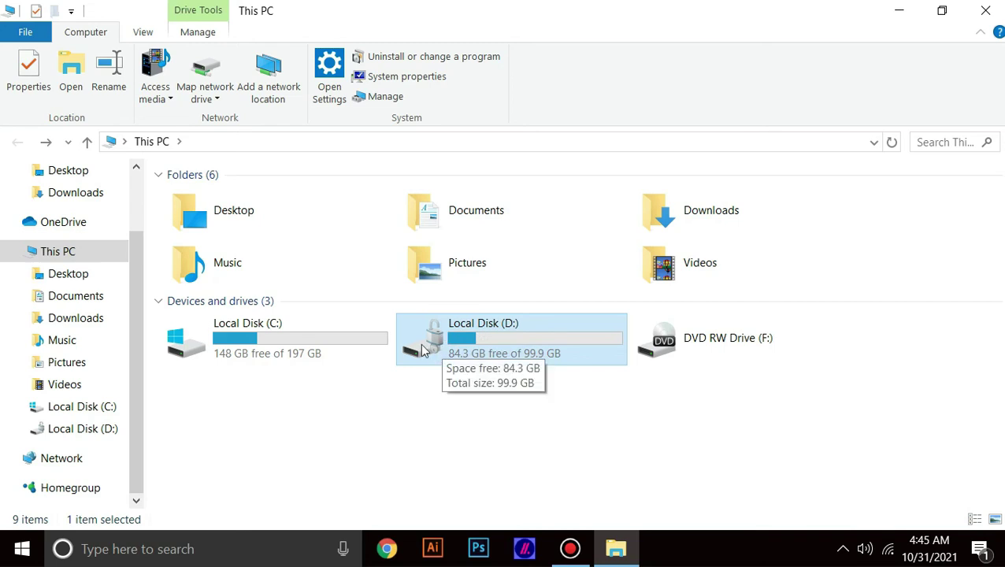
pyautogui.doubleClick(466, 342)
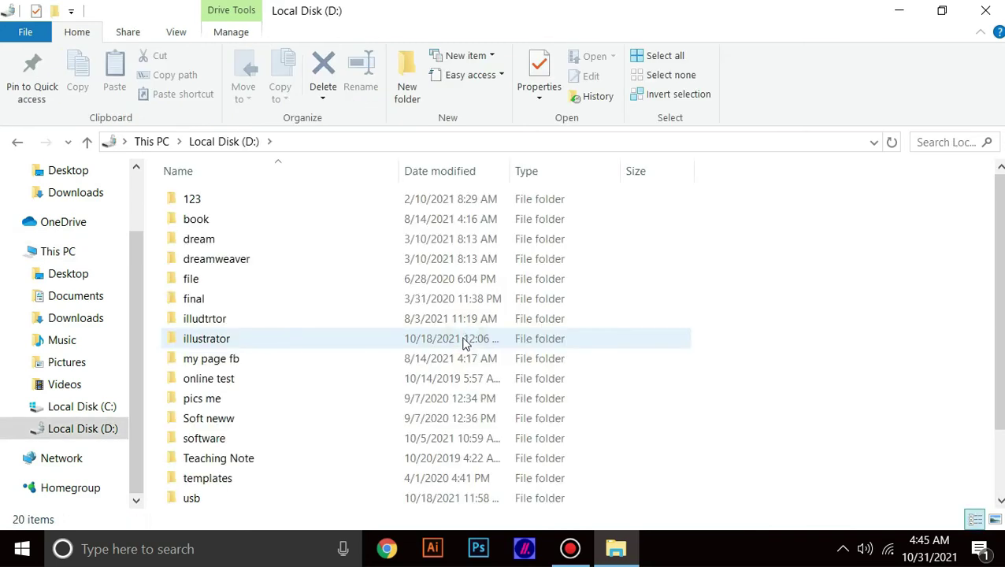
pyautogui.click(446, 317)
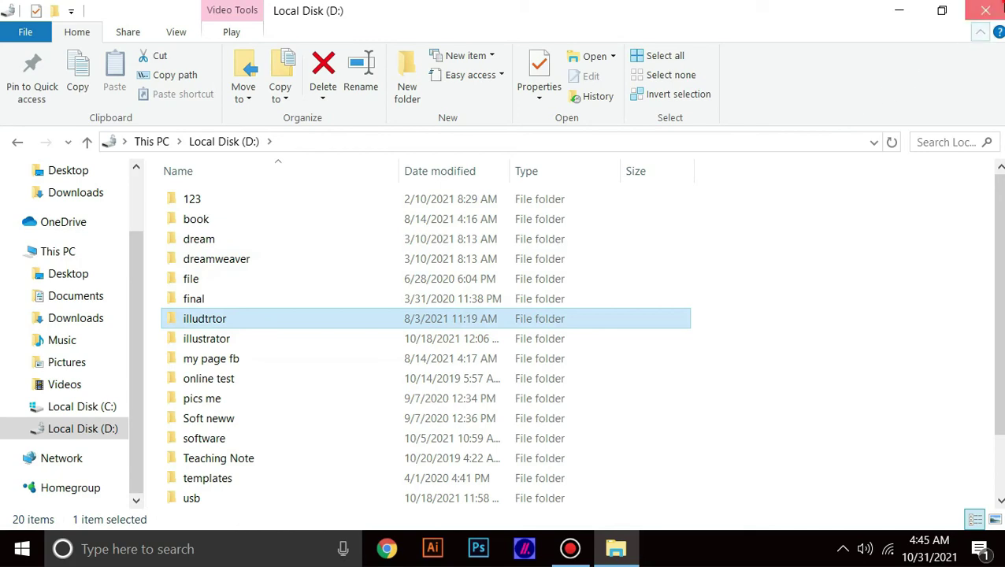
pyautogui.click(985, 10)
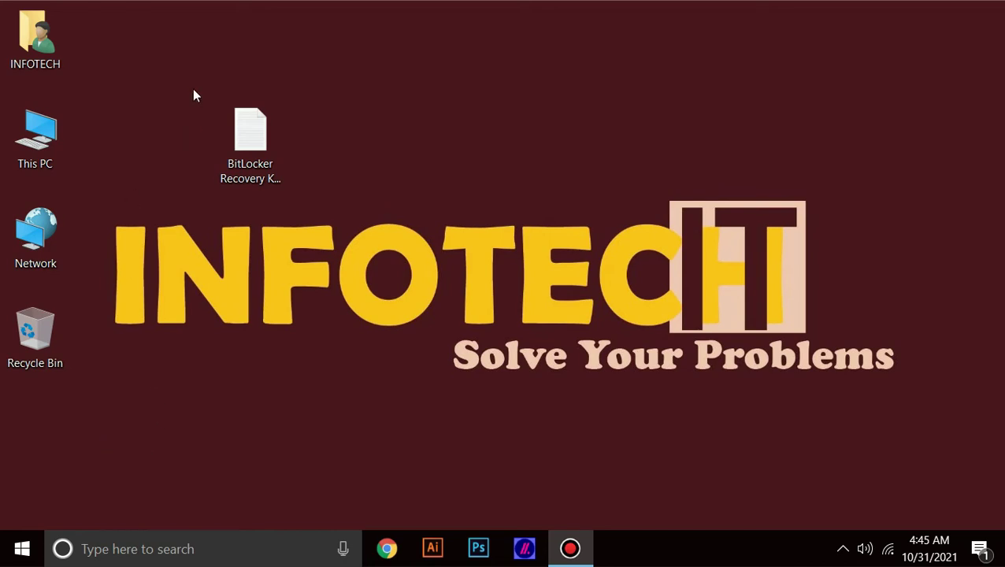
# Select the BitLocker recovery key file on the desktop and restart the computer.
pyautogui.moveTo(193, 89); pyautogui.dragTo(285, 225)
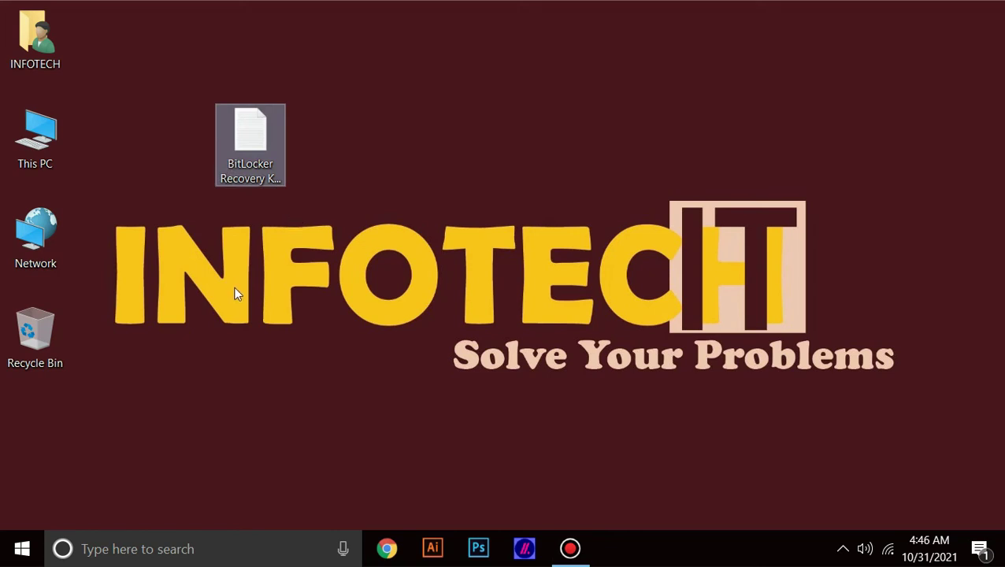
pyautogui.click(22, 549)
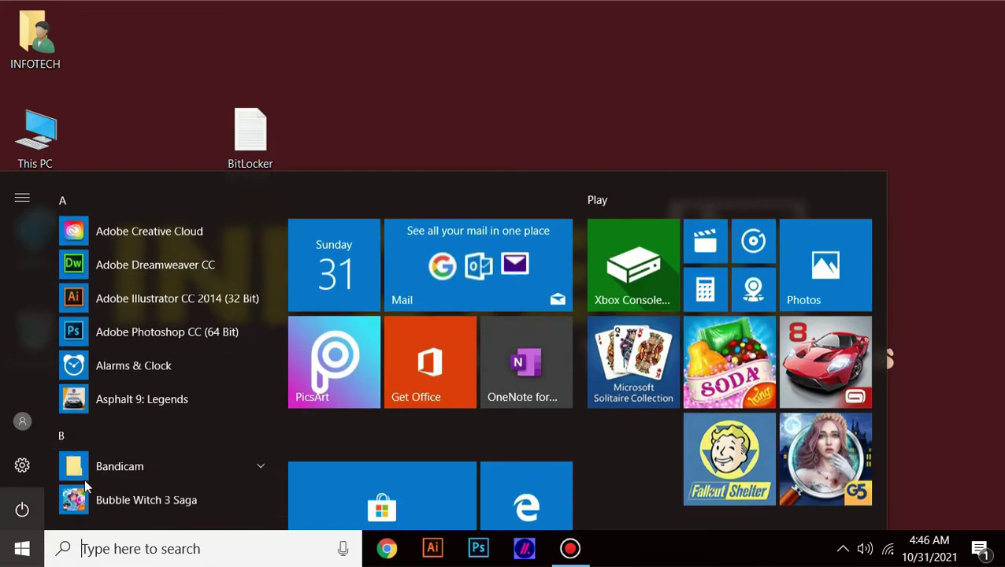
pyautogui.click(26, 509)
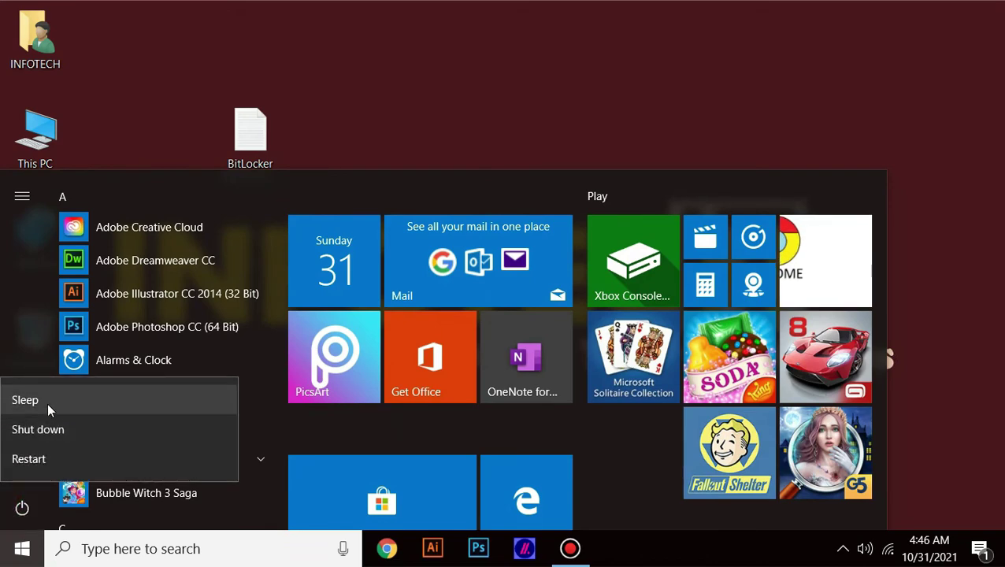
pyautogui.click(50, 463)
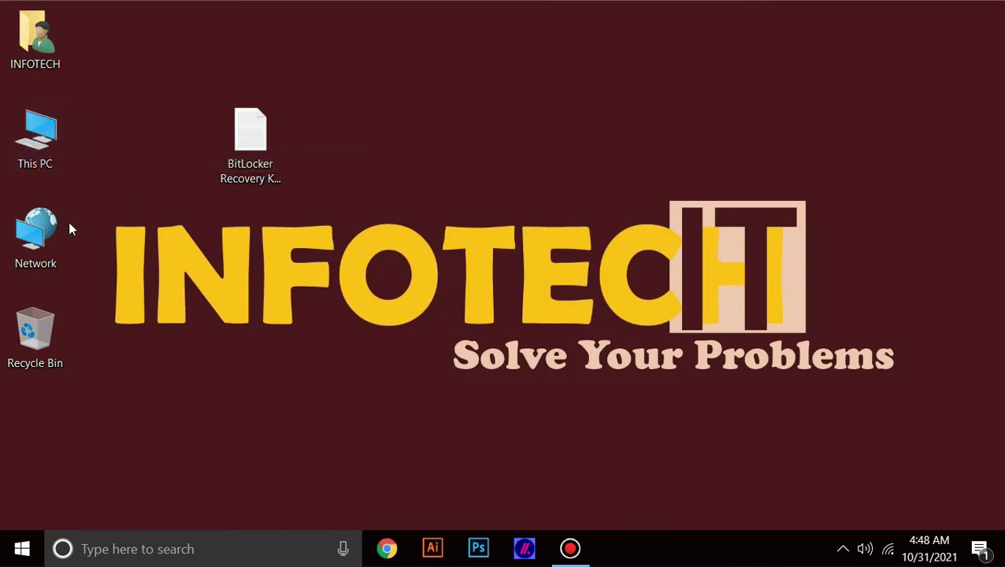
# Open This PC and try to unlock Local Disk (D:) with a BitLocker password, revealing the typed characters before submitting.
pyautogui.click(38, 148)
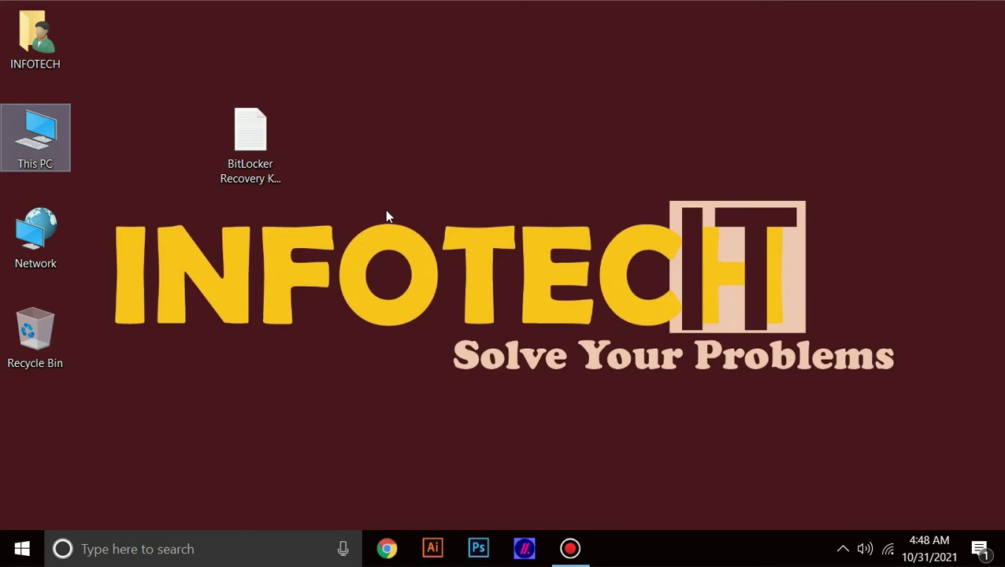
pyautogui.press('Return')
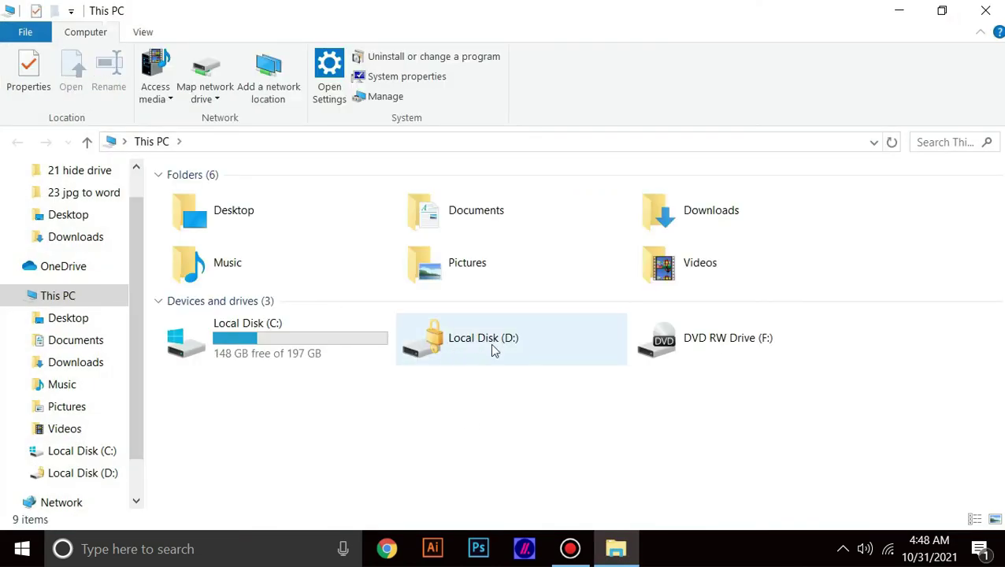
pyautogui.click(504, 345)
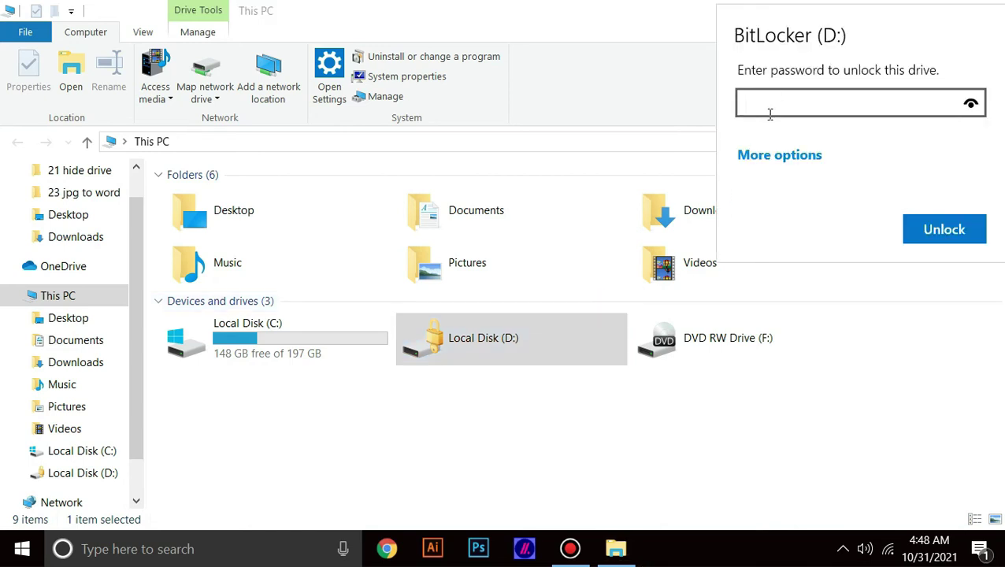
pyautogui.write('**********')
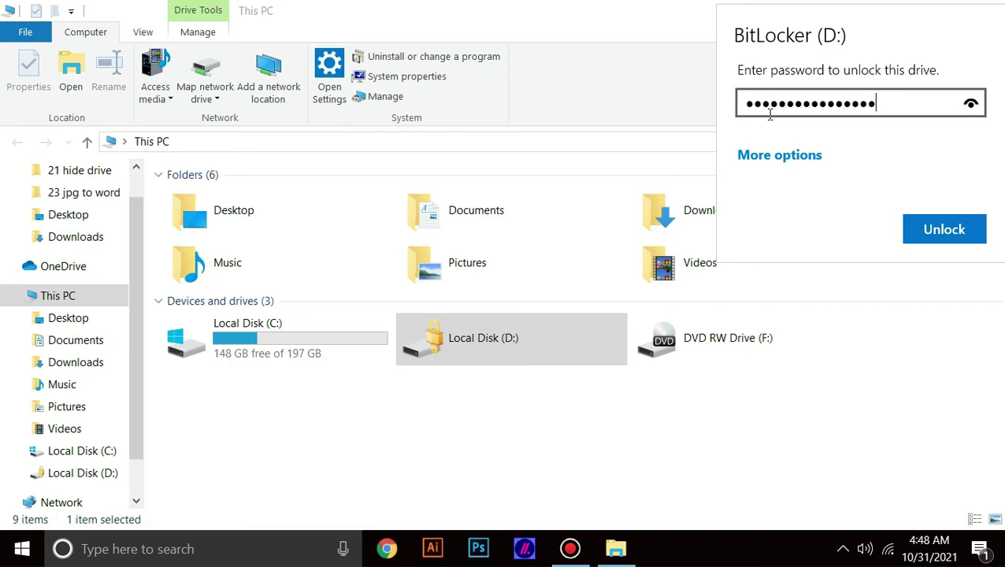
pyautogui.click(970, 103)
pyautogui.click(973, 105)
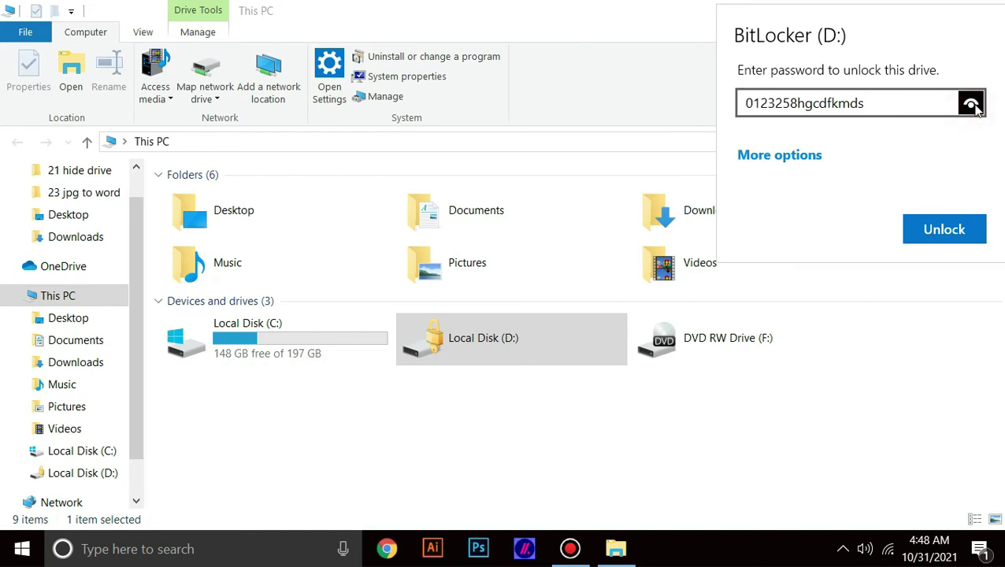
pyautogui.moveTo(974, 106); pyautogui.dragTo(859, 106)
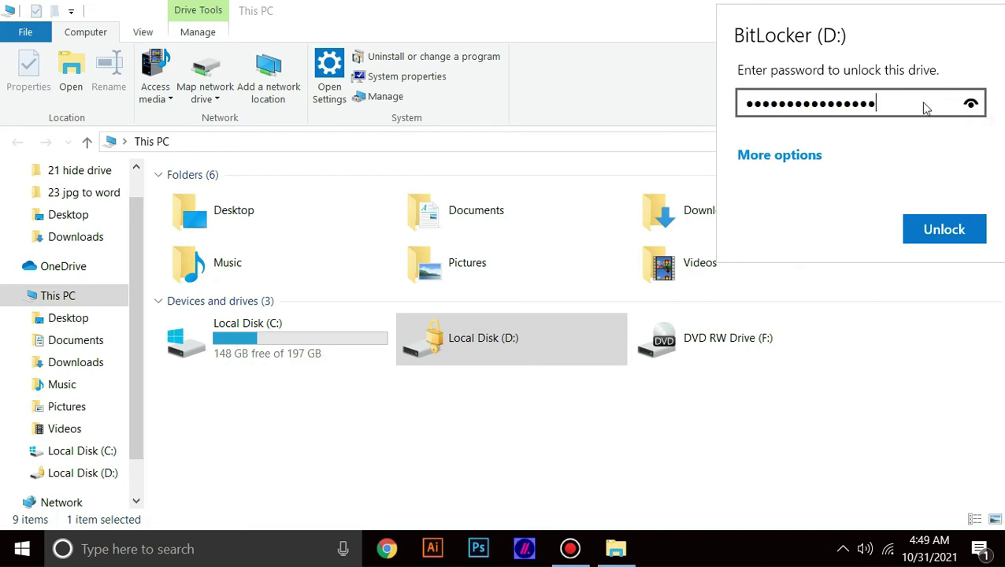
pyautogui.click(919, 230)
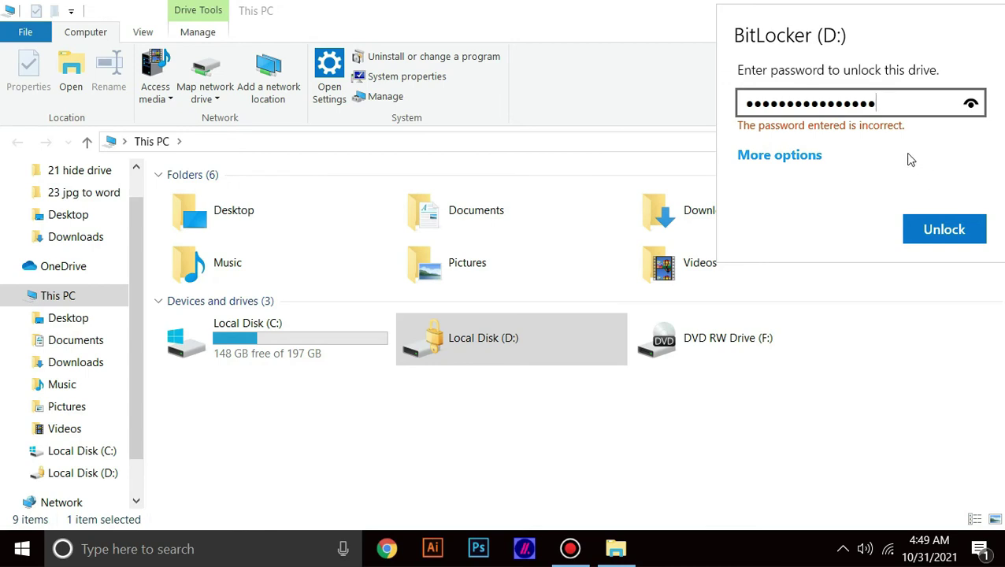
pyautogui.click(786, 158)
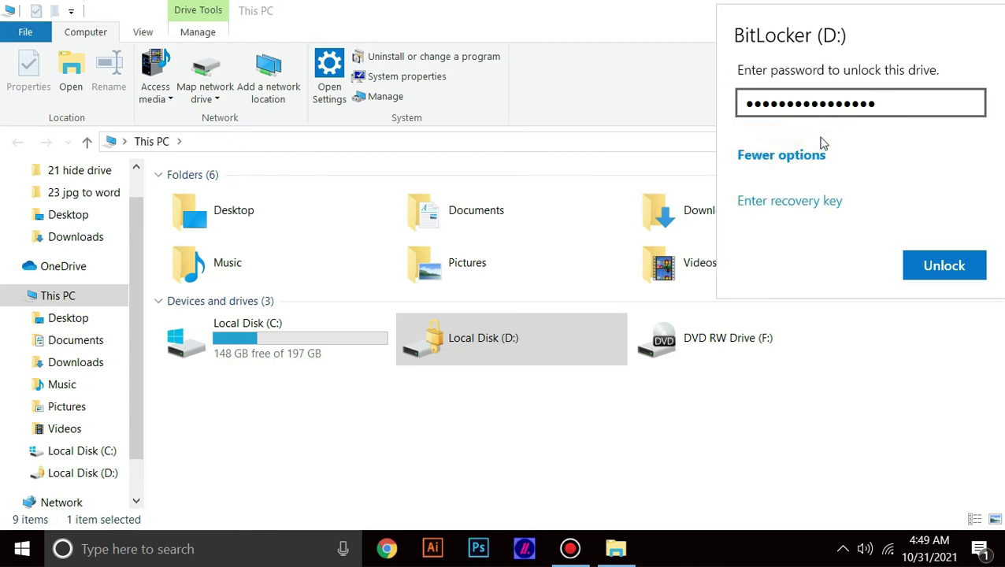
pyautogui.click(797, 202)
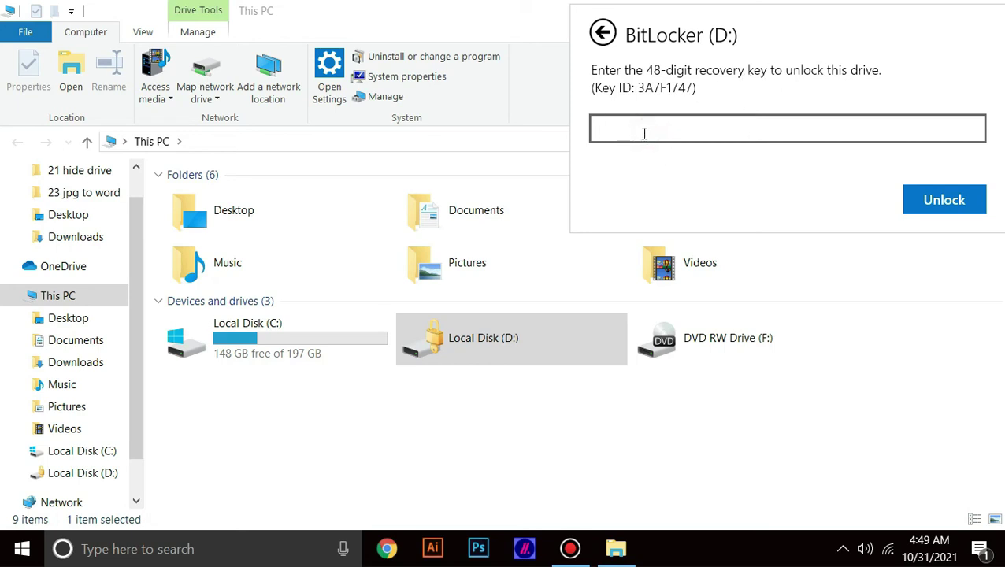
pyautogui.press('Escape')
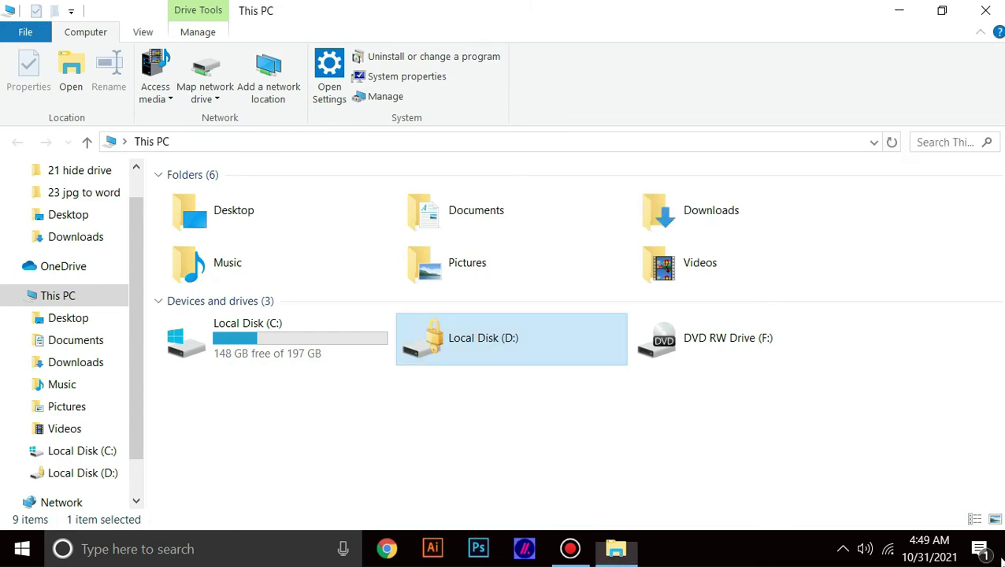
# Open the BitLocker recovery key file from the desktop and examine its identifier.
pyautogui.press('super+d')
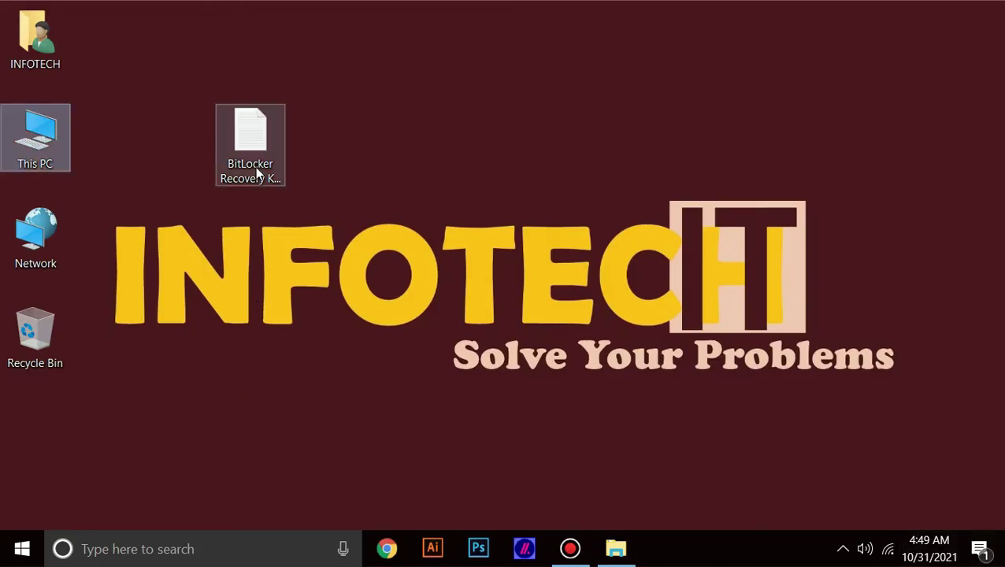
pyautogui.doubleClick(254, 167)
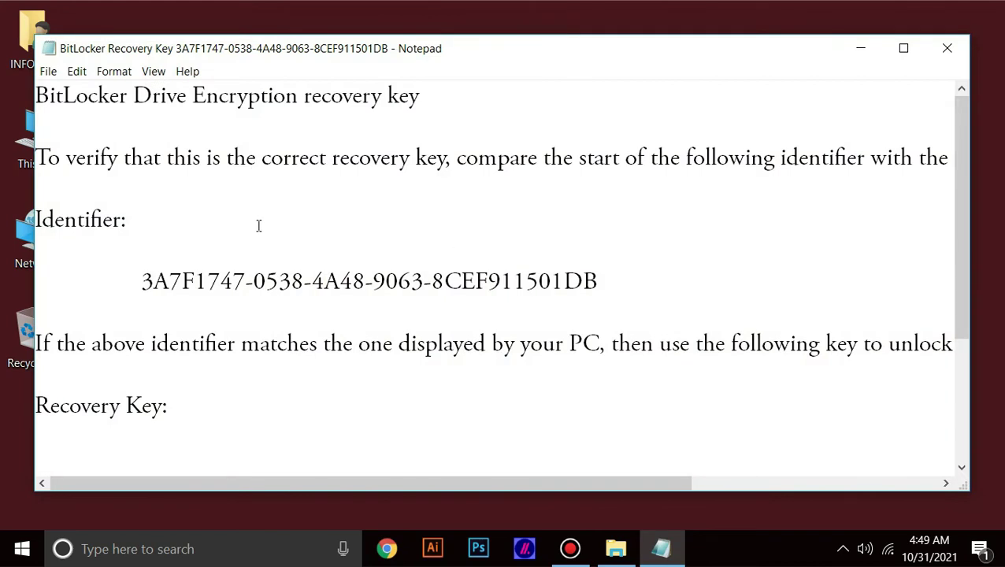
pyautogui.moveTo(140, 280); pyautogui.dragTo(599, 275)
pyautogui.click(451, 307)
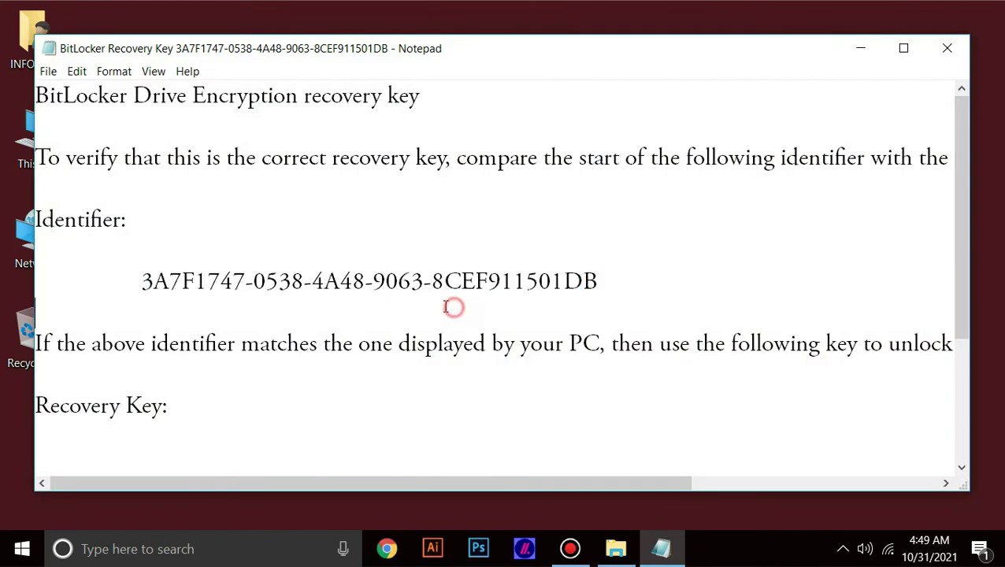
pyautogui.moveTo(52, 220); pyautogui.dragTo(135, 222)
pyautogui.click(101, 221)
# Copy the full recovery key from the recovery key file and minimize the file's window.
pyautogui.scroll(-1, 227, 269)
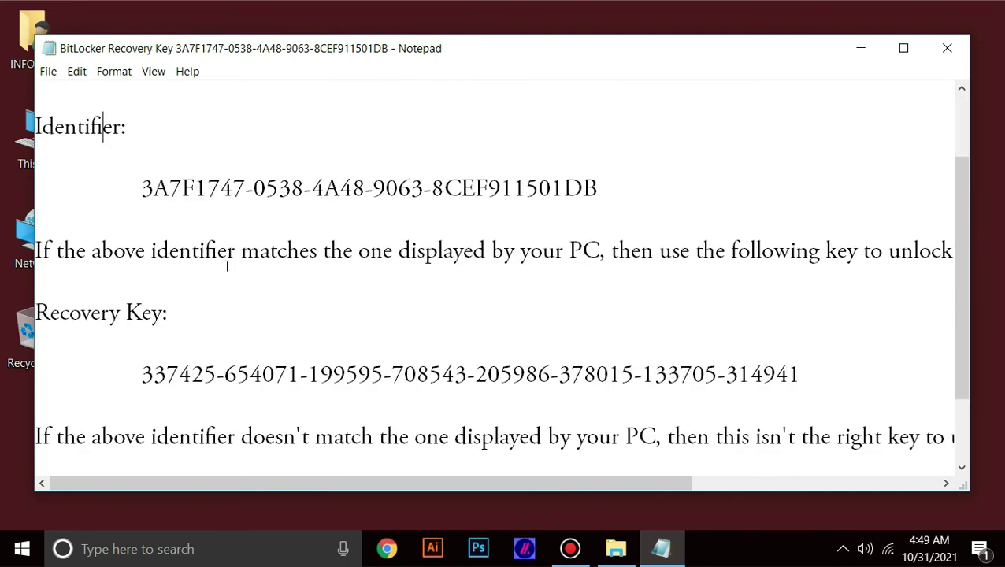
pyautogui.scroll(-1, 225, 269)
pyautogui.moveTo(63, 221); pyautogui.dragTo(152, 222)
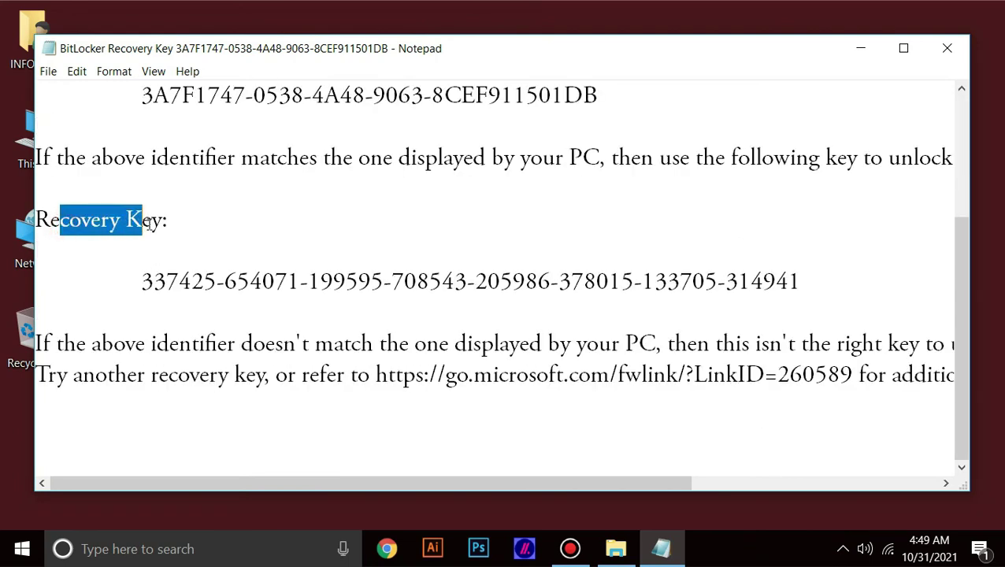
pyautogui.click(148, 223)
pyautogui.moveTo(139, 282); pyautogui.dragTo(799, 293)
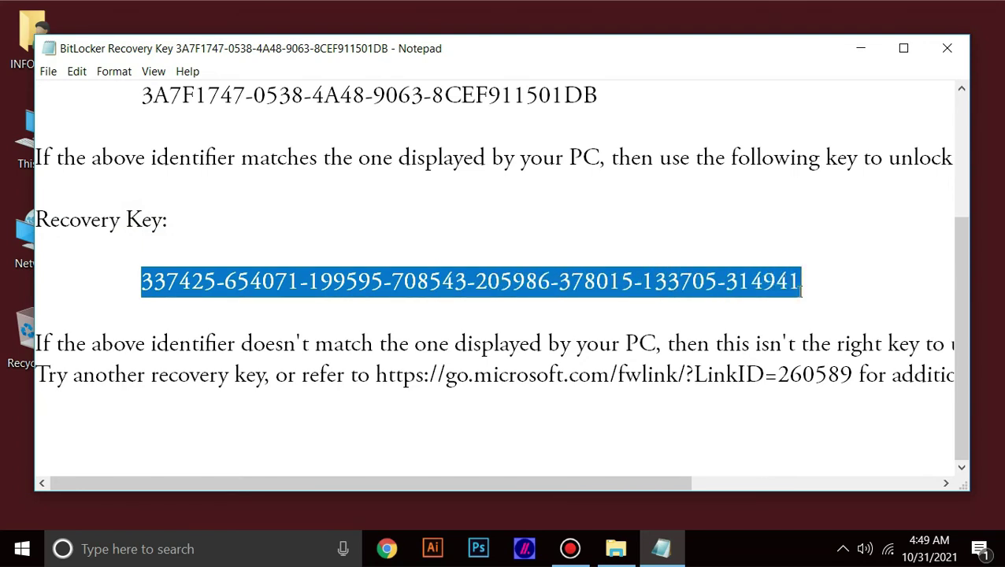
pyautogui.click(863, 52)
# Return to This PC and unlock Local Disk (D:) by pasting the copied BitLocker recovery key.
pyautogui.doubleClick(31, 164)
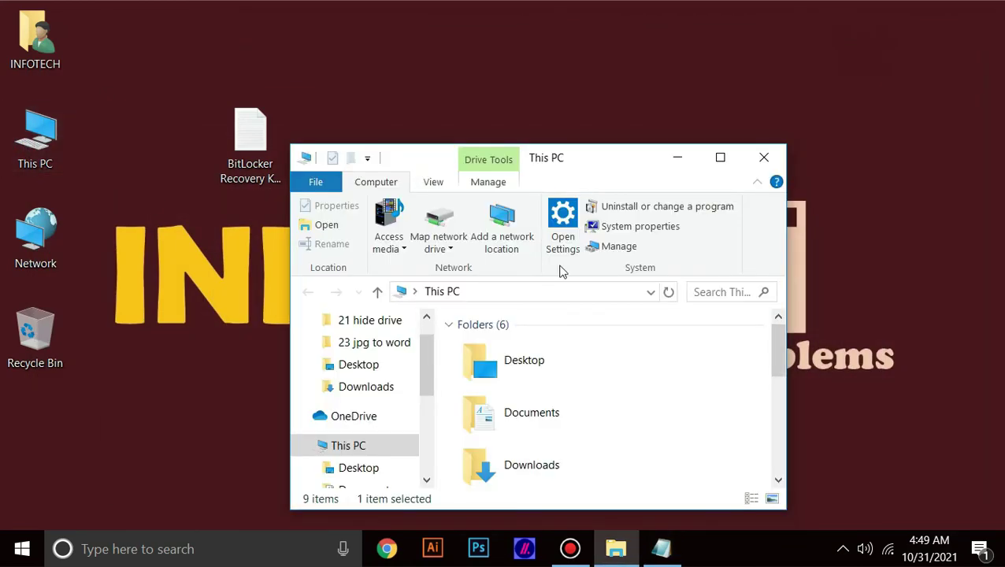
pyautogui.click(718, 157)
pyautogui.doubleClick(520, 338)
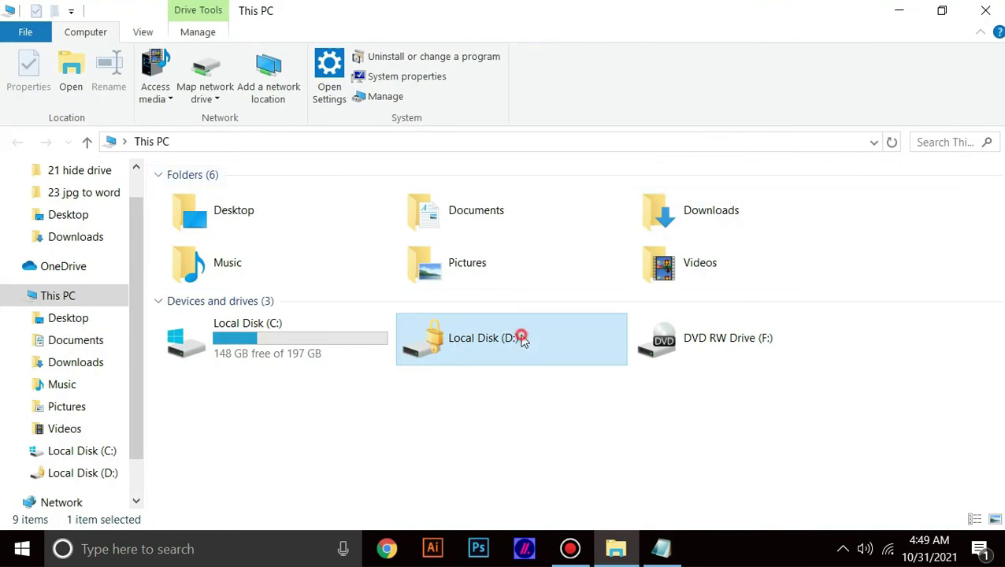
pyautogui.click(790, 155)
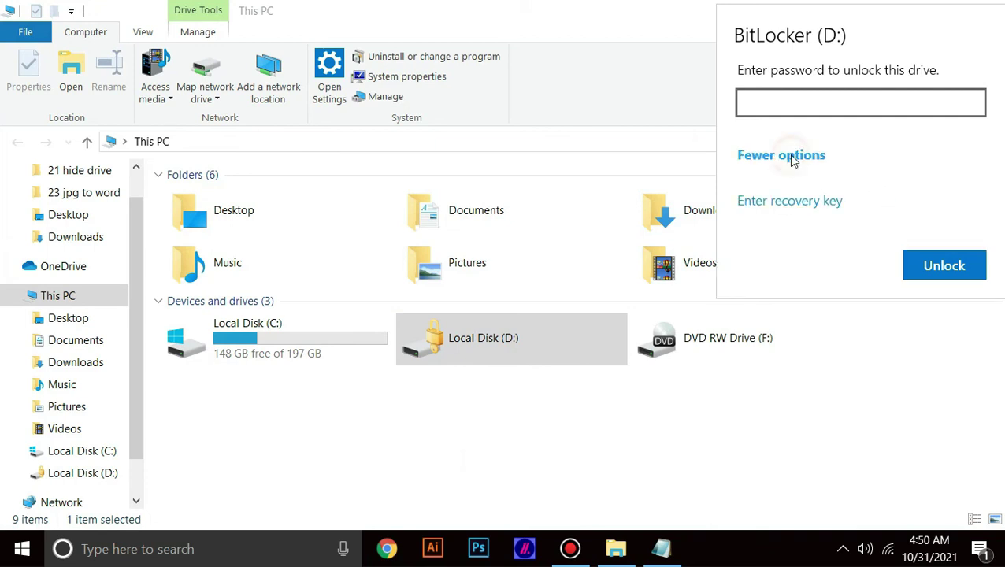
pyautogui.click(780, 202)
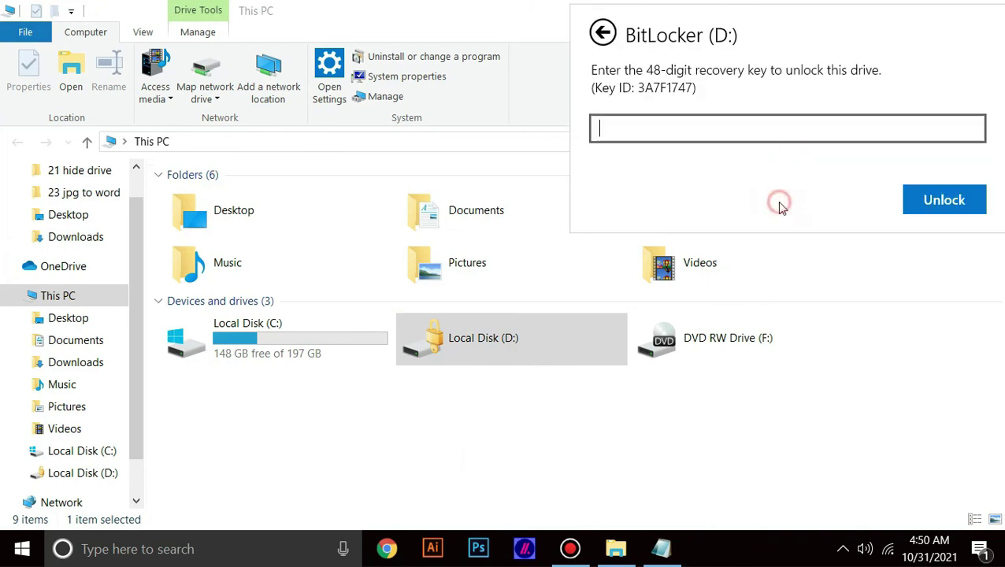
pyautogui.click(621, 131)
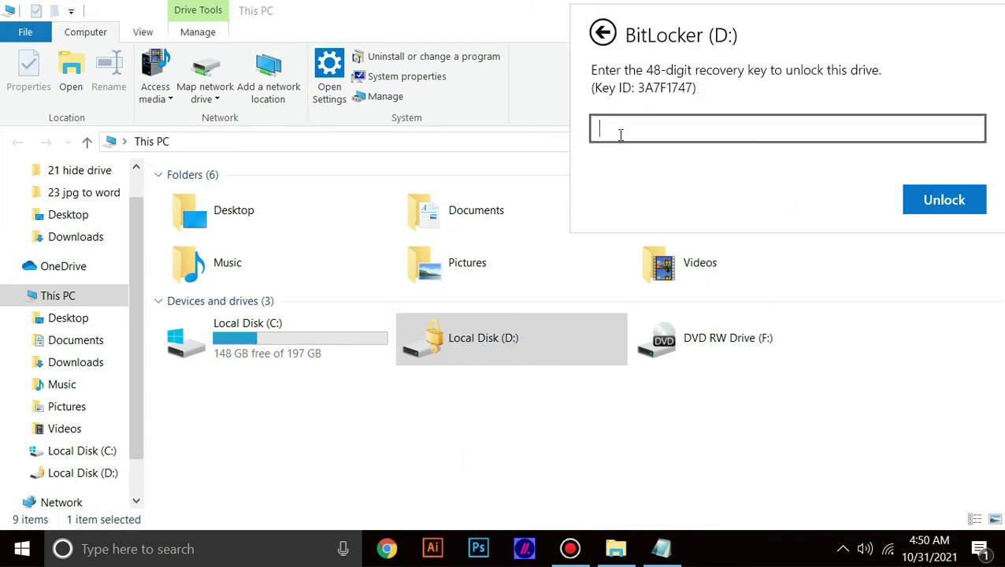
pyautogui.hotkey('ctrl', 'v')
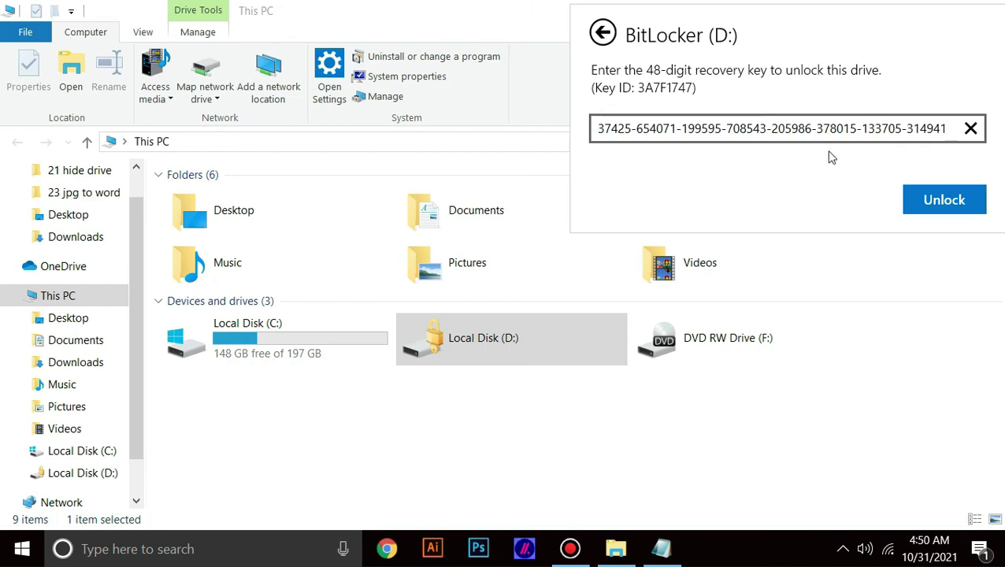
pyautogui.click(939, 207)
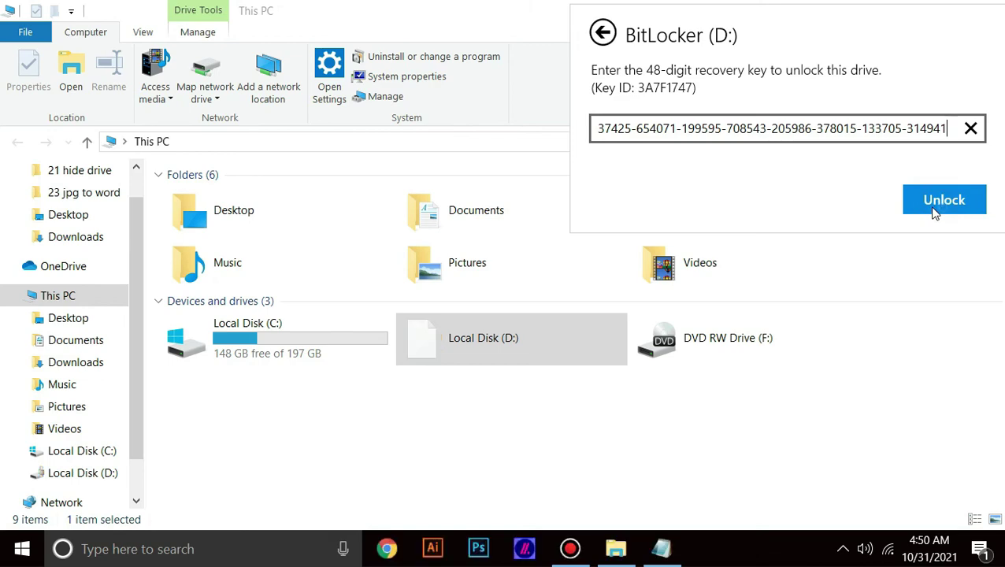
pyautogui.click(602, 399)
# Open the unlocked Local Disk (D:), look through its folders, and go back to This PC.
pyautogui.doubleClick(488, 341)
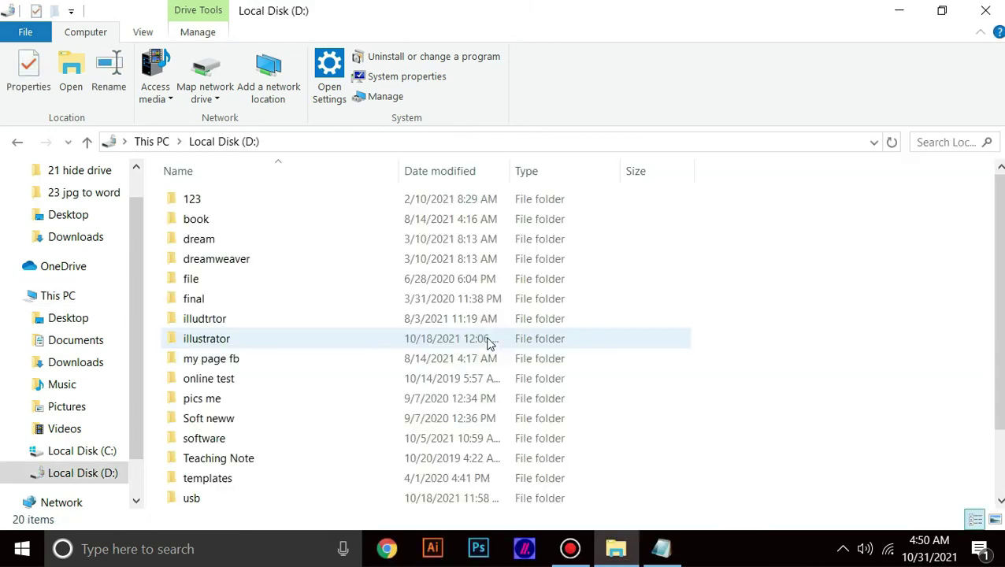
pyautogui.scroll(-1, 435, 336)
pyautogui.scroll(1, 432, 338)
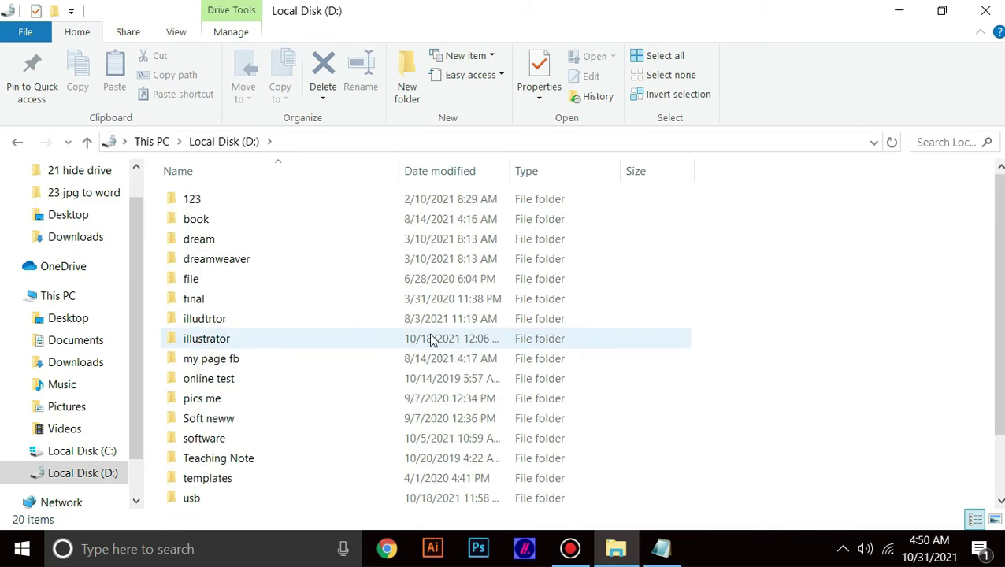
pyautogui.hotkey('alt', 'Left')
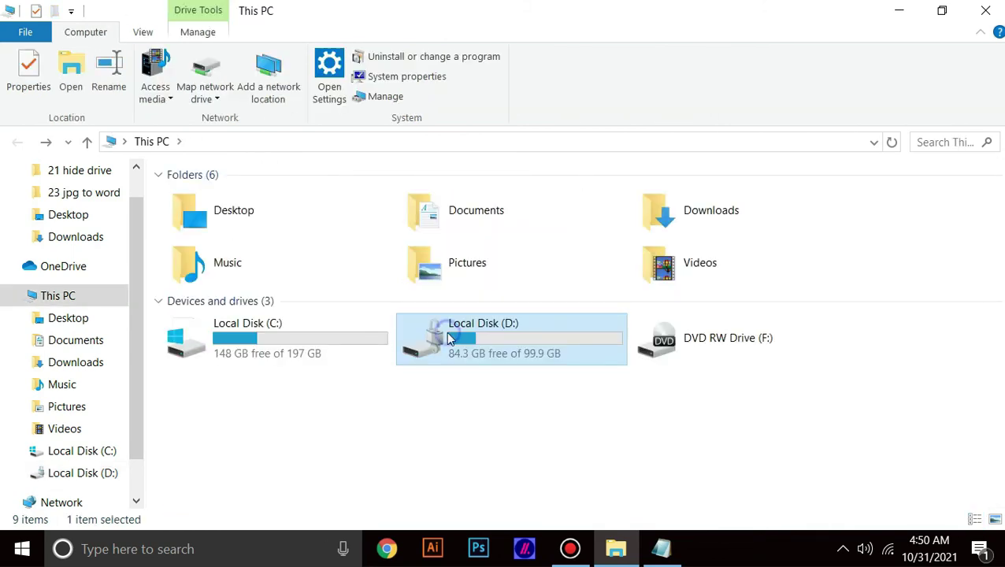
# Open the BitLocker management settings for Local Disk (D:) and show the drive's BitLocker options.
pyautogui.rightClick(450, 339)
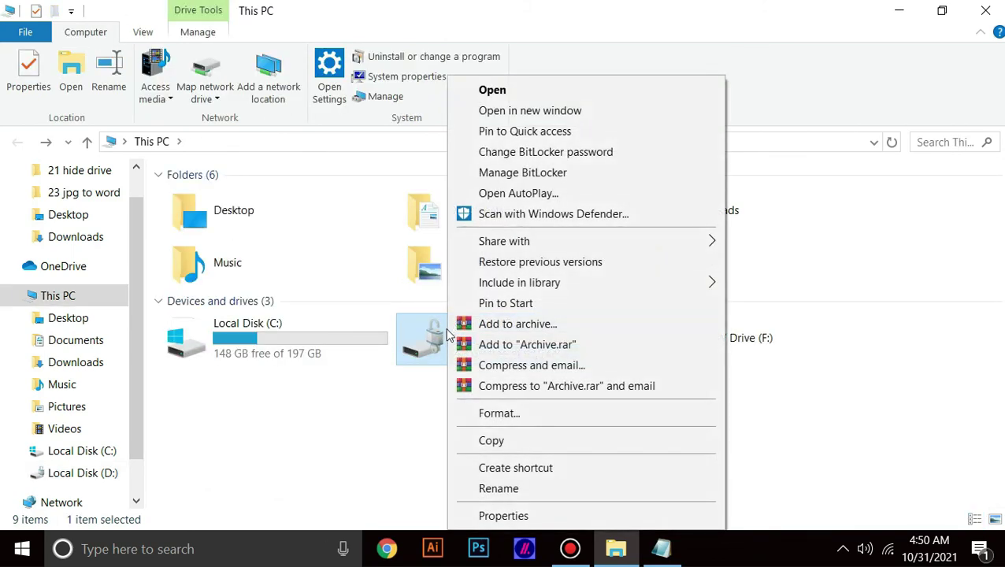
pyautogui.click(393, 399)
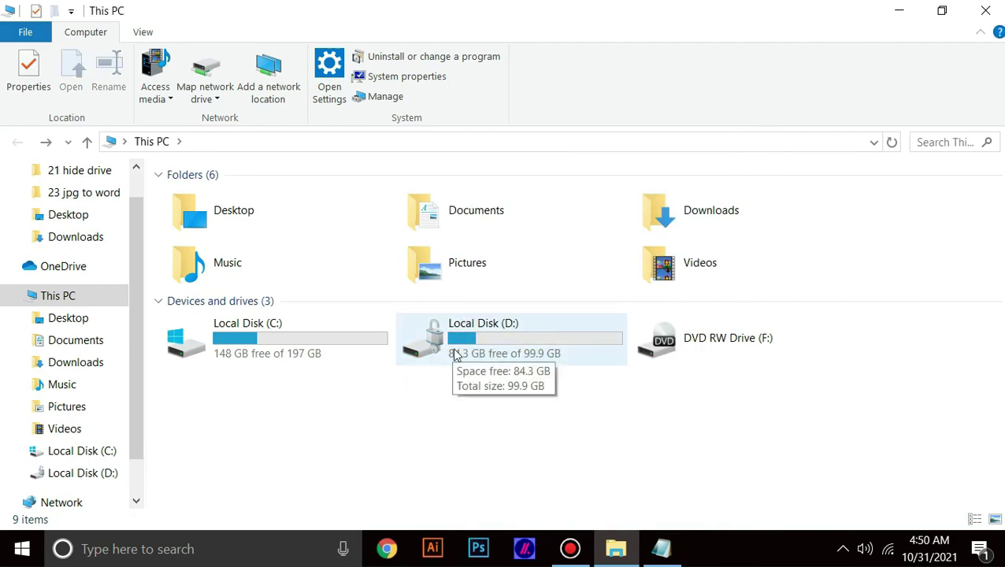
pyautogui.rightClick(488, 341)
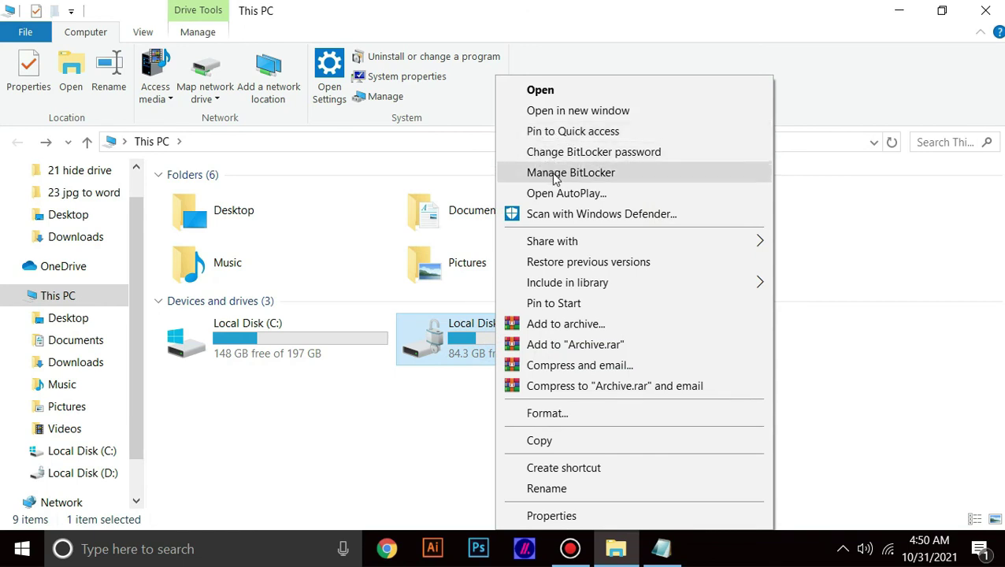
pyautogui.click(582, 175)
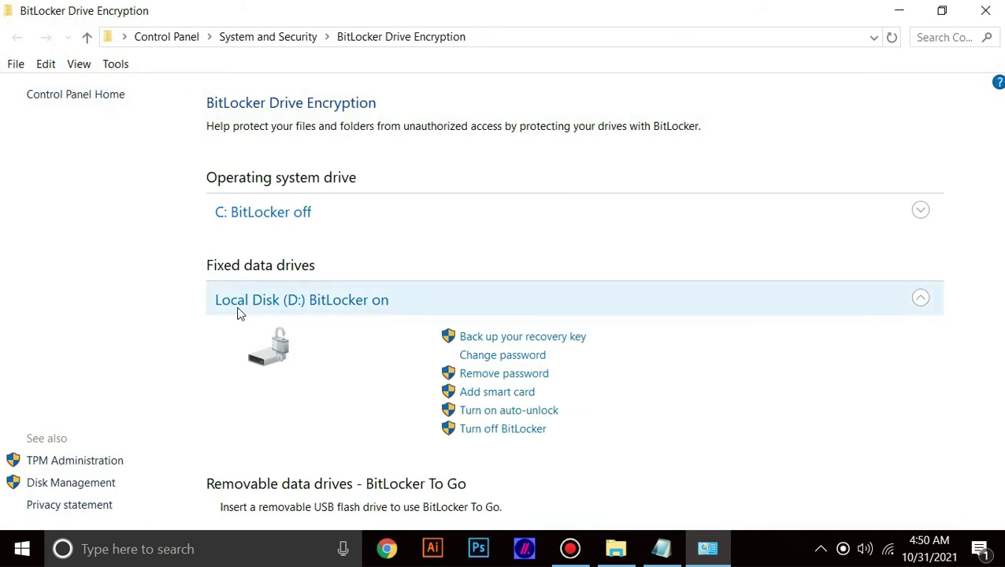
pyautogui.click(320, 308)
pyautogui.click(320, 304)
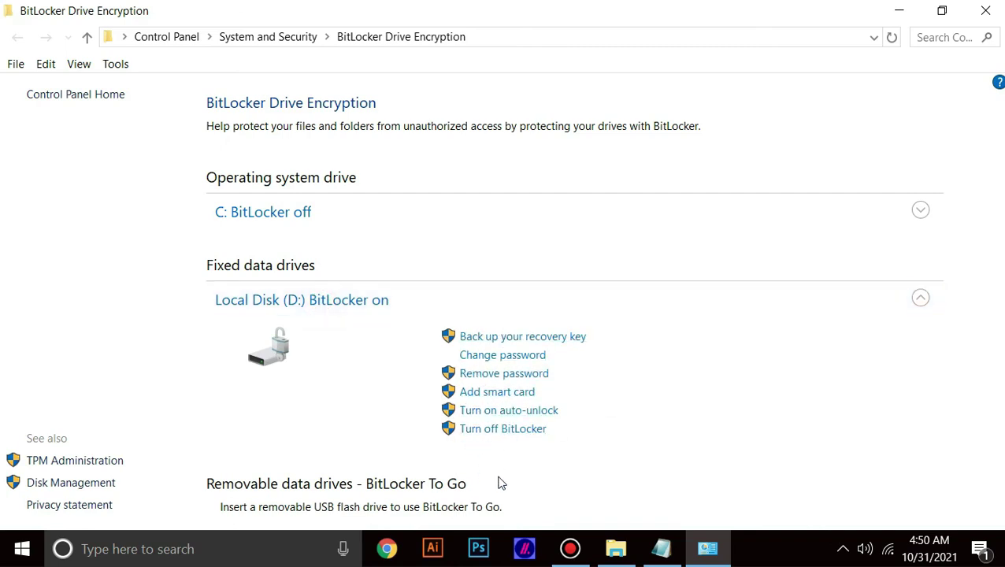
# Turn off BitLocker for Local Disk (D:) to start decrypting the drive, and dismiss the decryption notification.
pyautogui.click(509, 432)
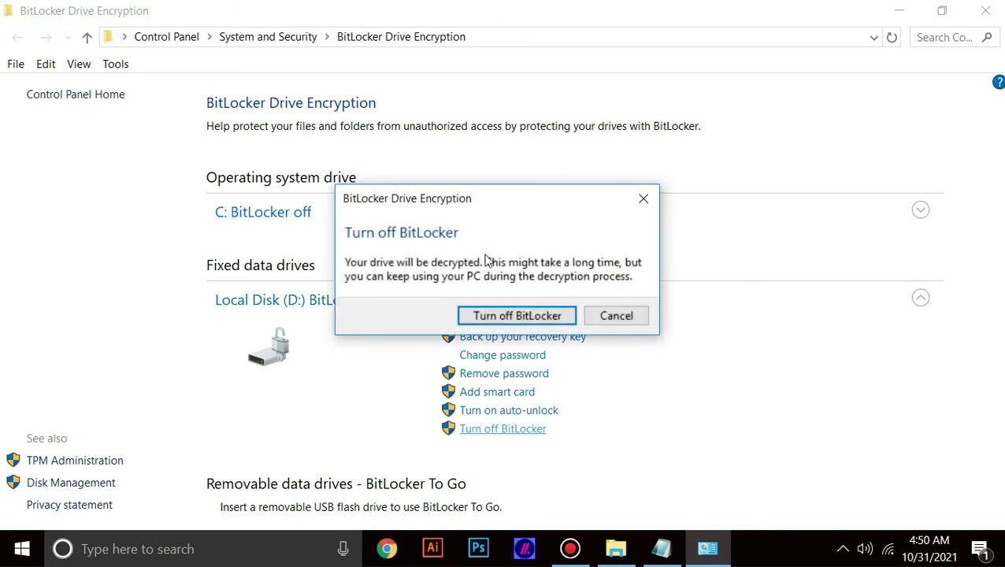
pyautogui.moveTo(467, 197); pyautogui.dragTo(456, 176)
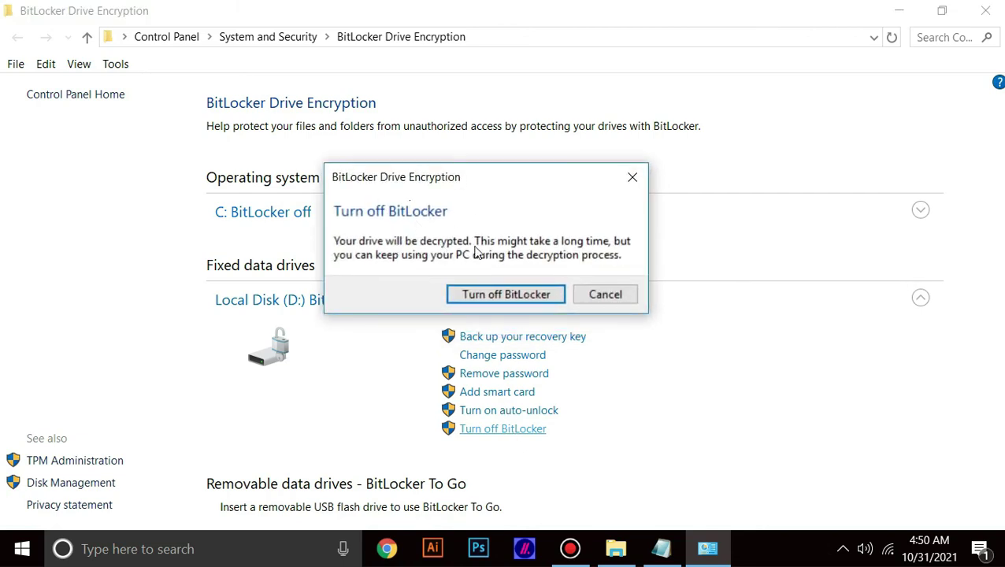
pyautogui.click(503, 298)
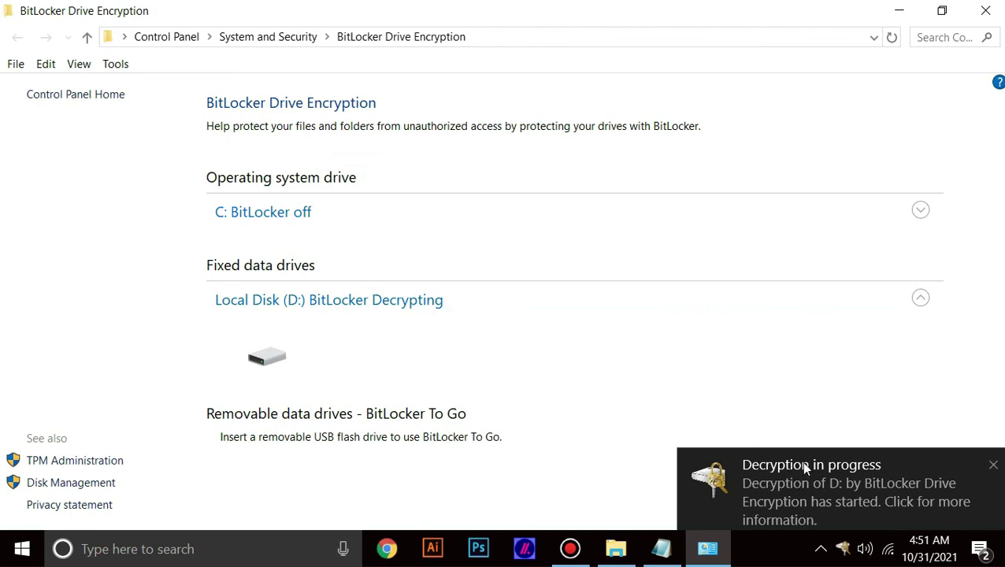
pyautogui.click(995, 467)
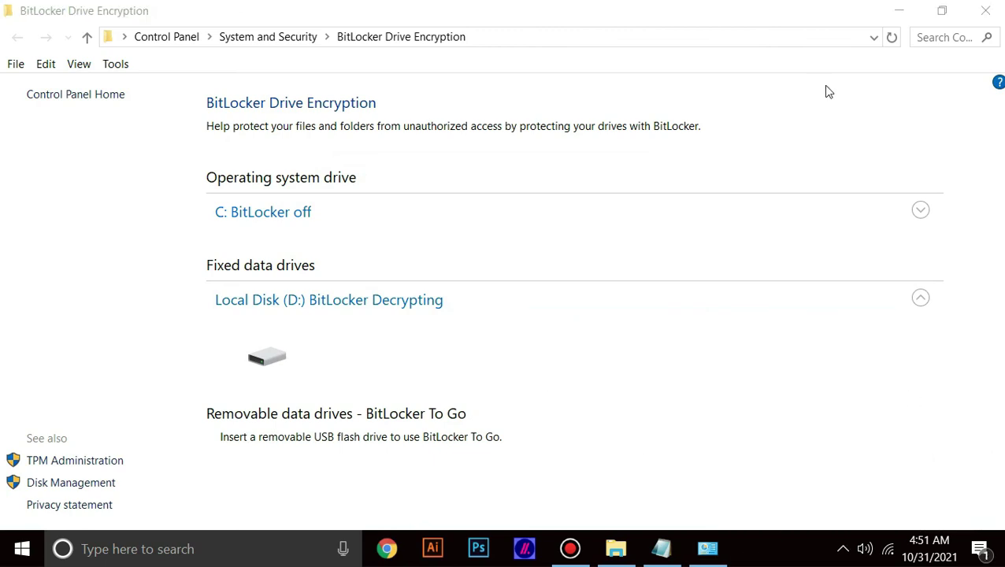
# Minimize the BitLocker settings window and refresh This PC to check the status of Local Disk (D:).
pyautogui.click(902, 11)
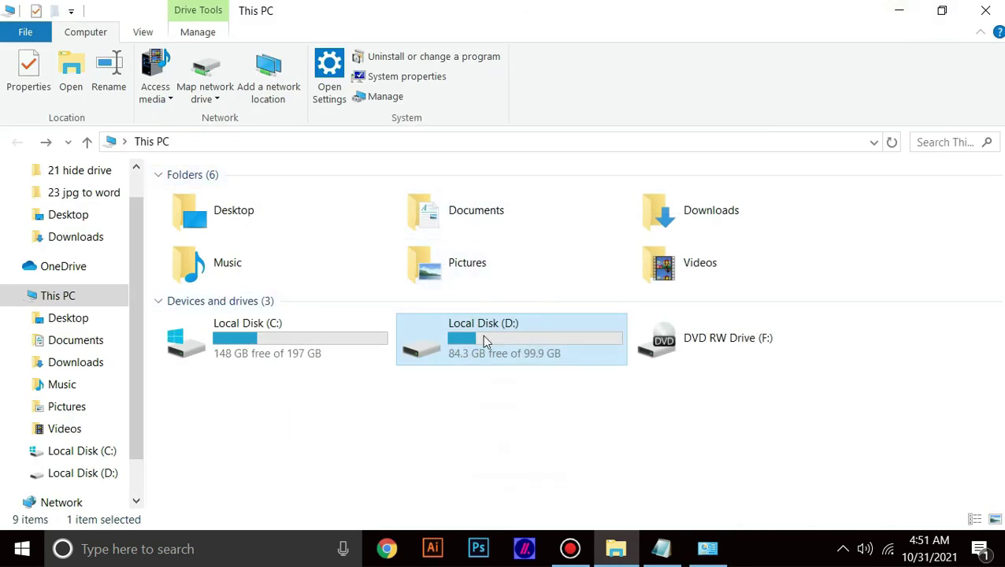
pyautogui.rightClick(497, 384)
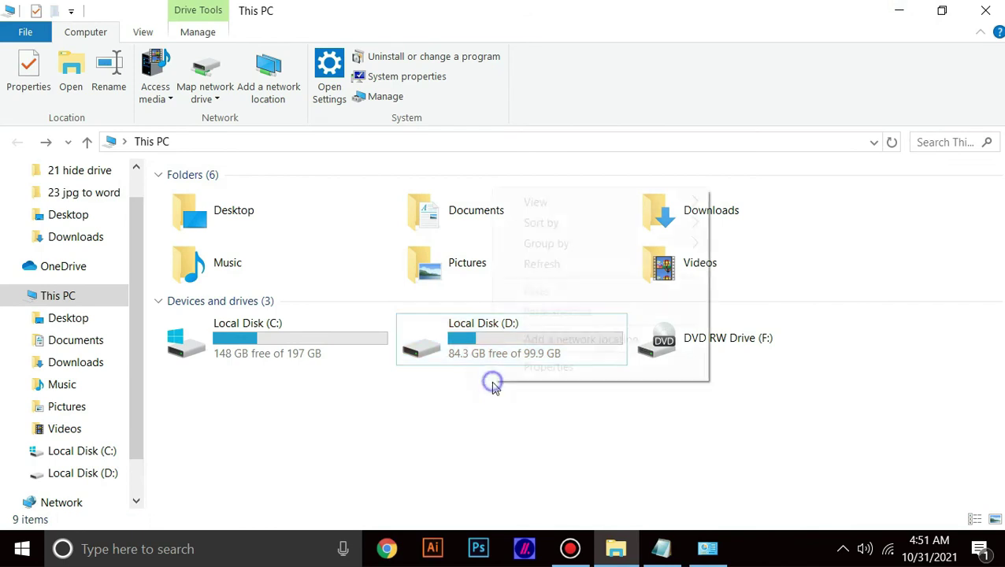
pyautogui.click(566, 268)
pyautogui.rightClick(498, 430)
pyautogui.click(545, 310)
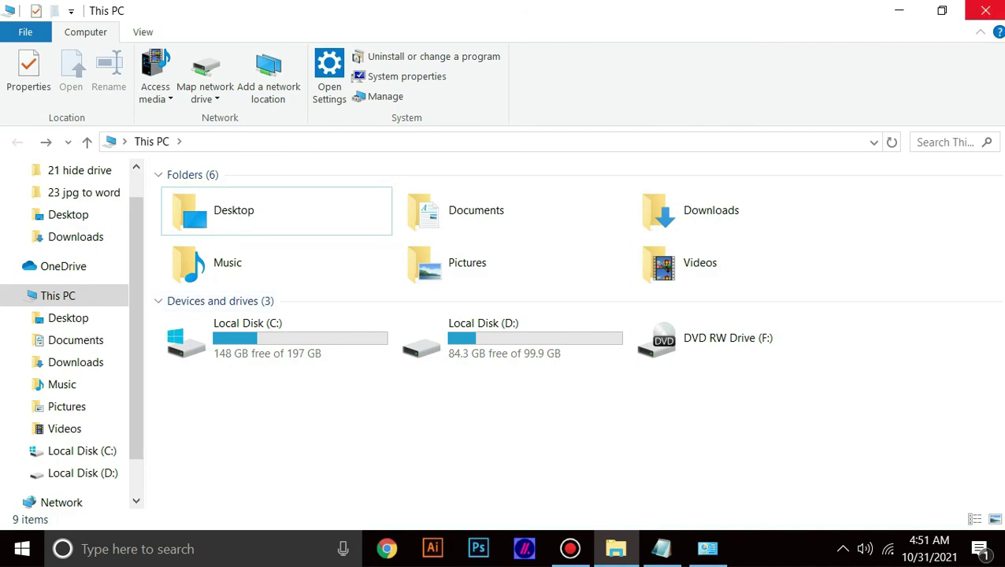
# Close the This PC window, the BitLocker Drive Encryption settings and the recovery key file.
pyautogui.click(986, 10)
pyautogui.click(662, 549)
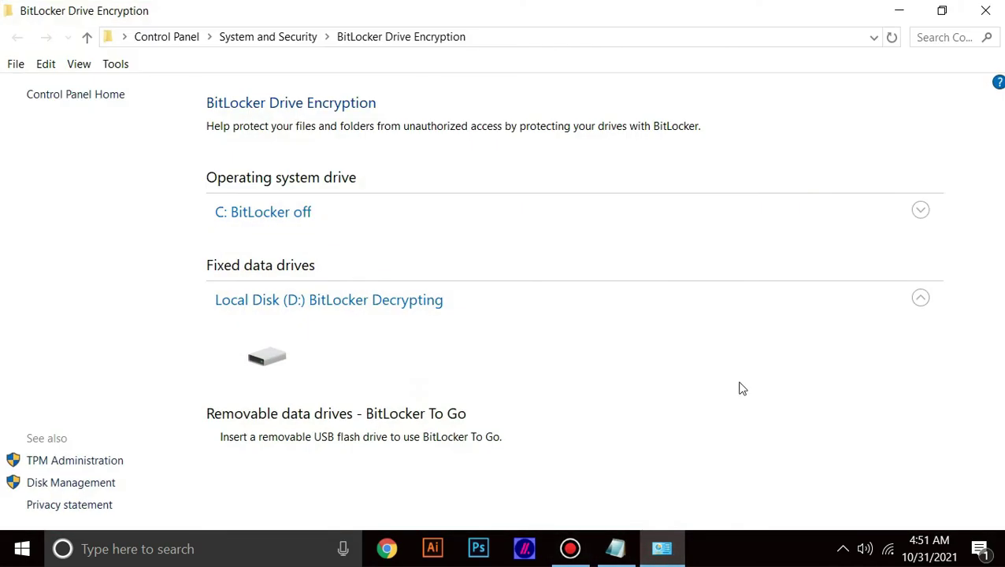
pyautogui.click(986, 11)
pyautogui.click(616, 550)
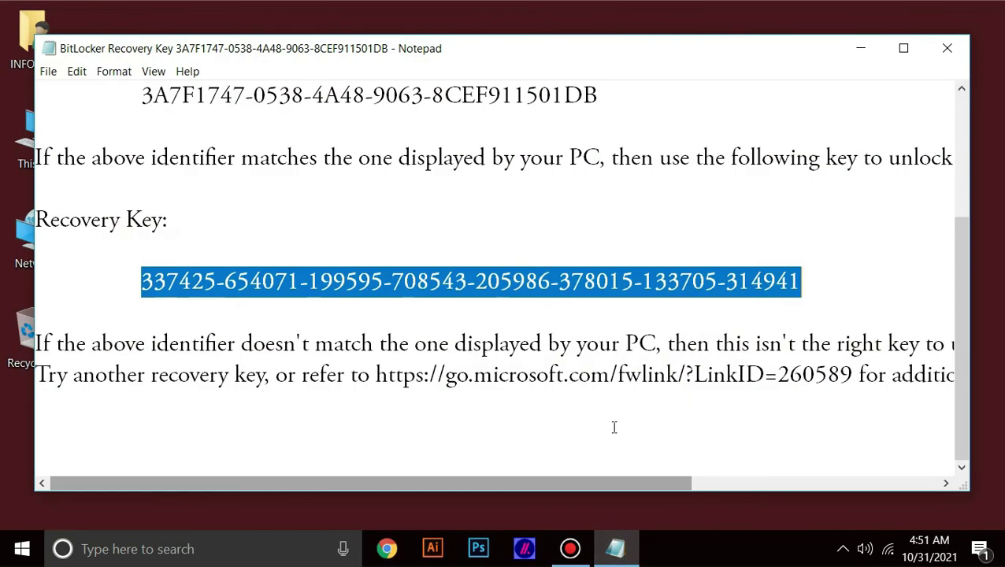
pyautogui.click(950, 50)
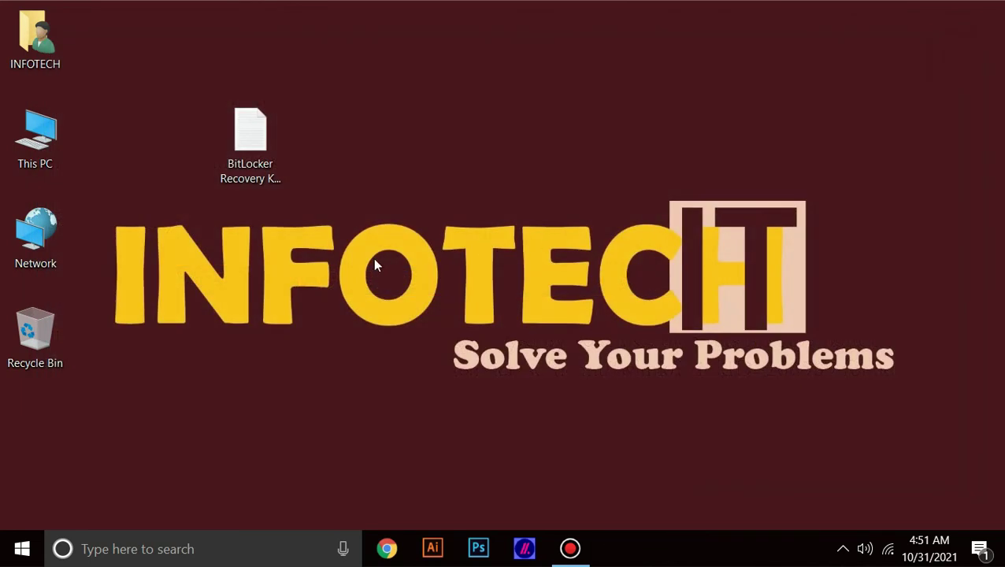
# Reopen This PC from the desktop and select Local Disk (D:) to check its lock status.
pyautogui.doubleClick(56, 144)
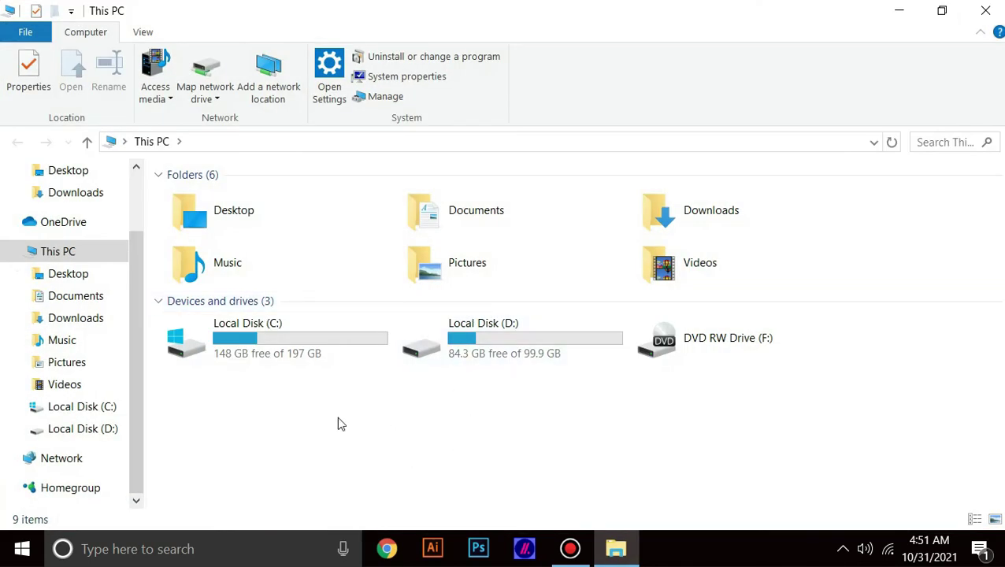
pyautogui.moveTo(534, 425); pyautogui.dragTo(498, 337)
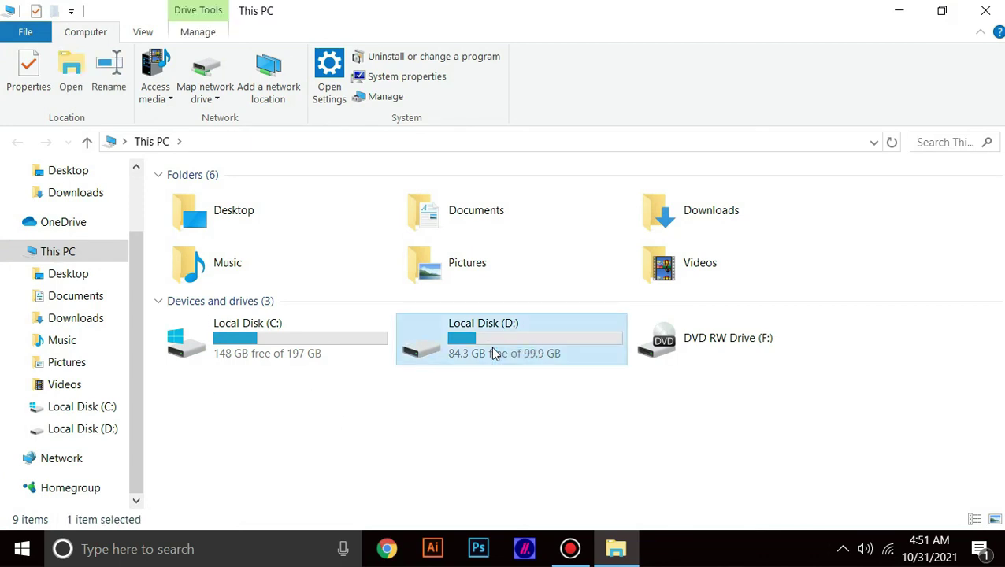
pyautogui.moveTo(581, 415); pyautogui.dragTo(519, 350)
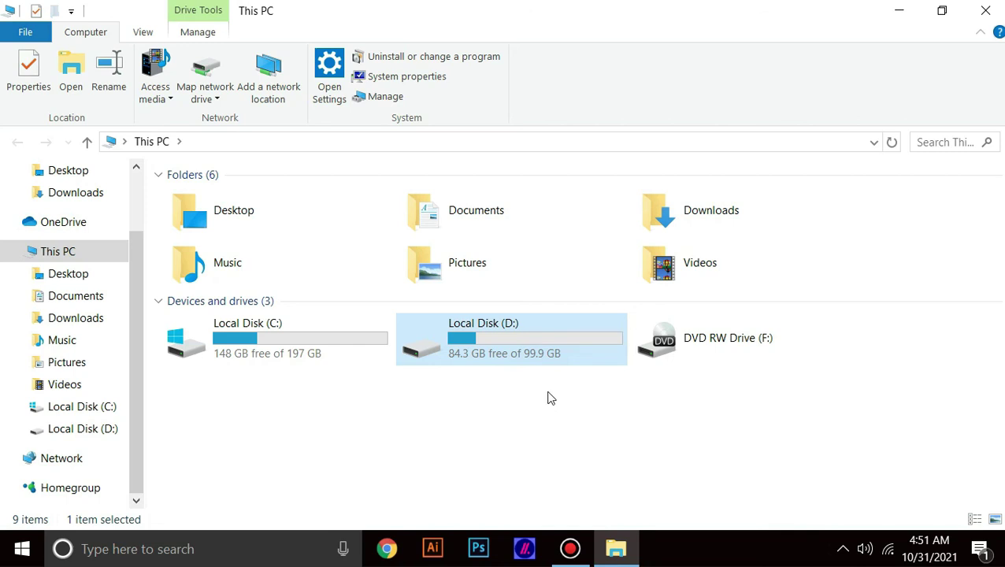